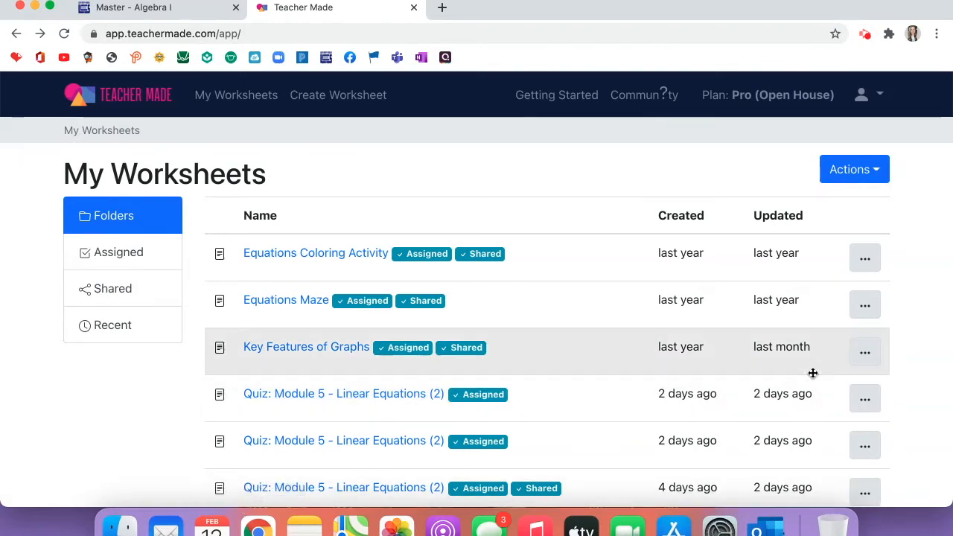
# Start assigning the first Linear Equations quiz, trimming its name and choosing Canvas delivery.
pyautogui.click(865, 399)
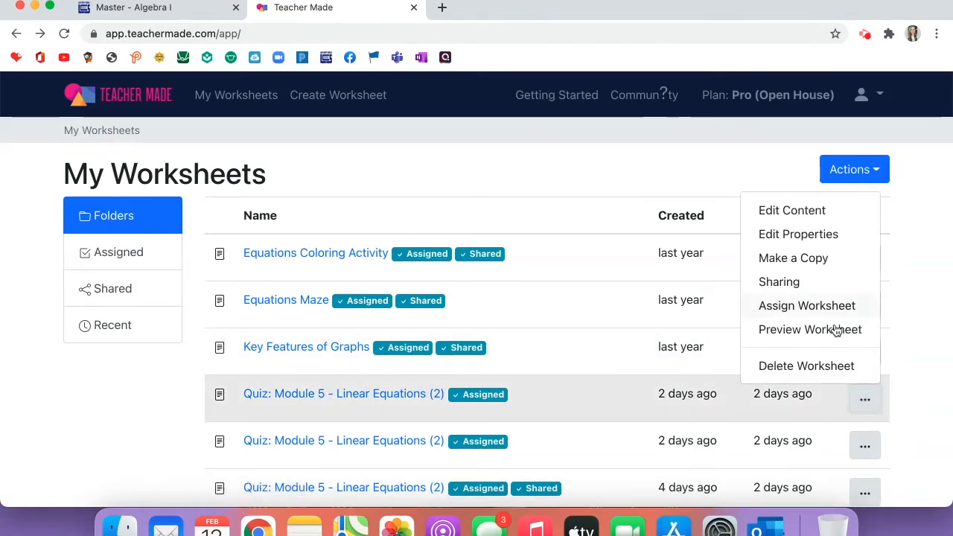
pyautogui.click(833, 313)
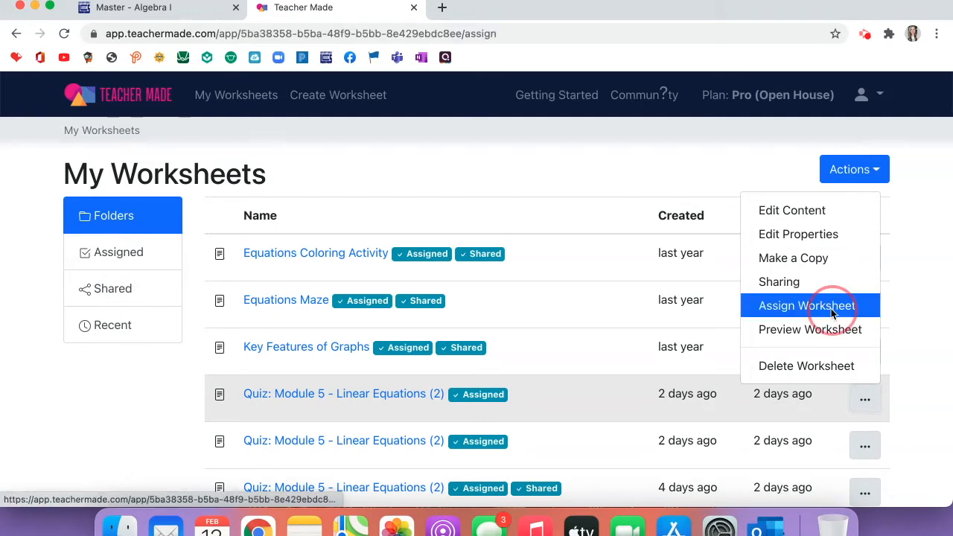
pyautogui.click(403, 291)
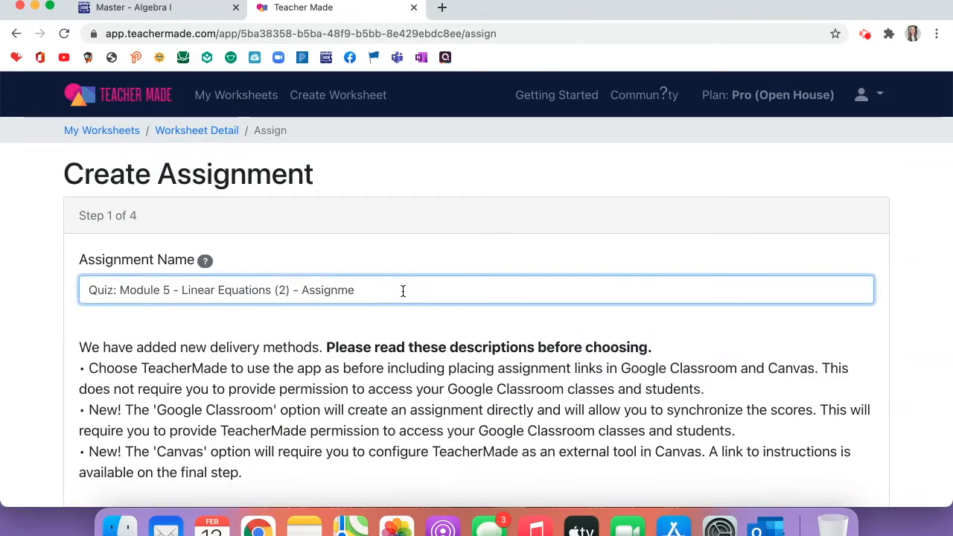
pyautogui.press('BackSpace')
pyautogui.press('BackSpace')
pyautogui.press('BackSpace')
pyautogui.press('BackSpace')
pyautogui.press('BackSpace')
pyautogui.press('BackSpace')
pyautogui.press('BackSpace')
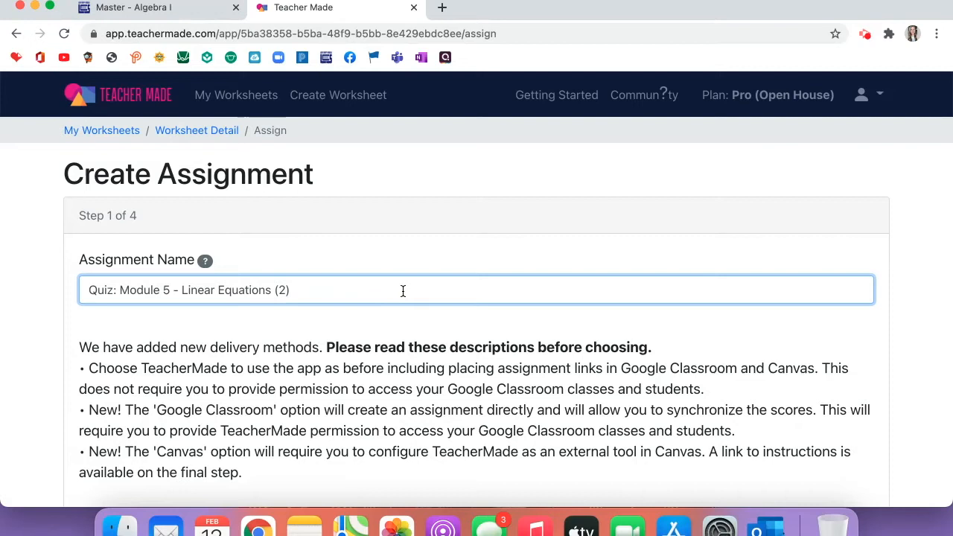
pyautogui.scroll(-3, 403, 290)
pyautogui.scroll(-1, 403, 290)
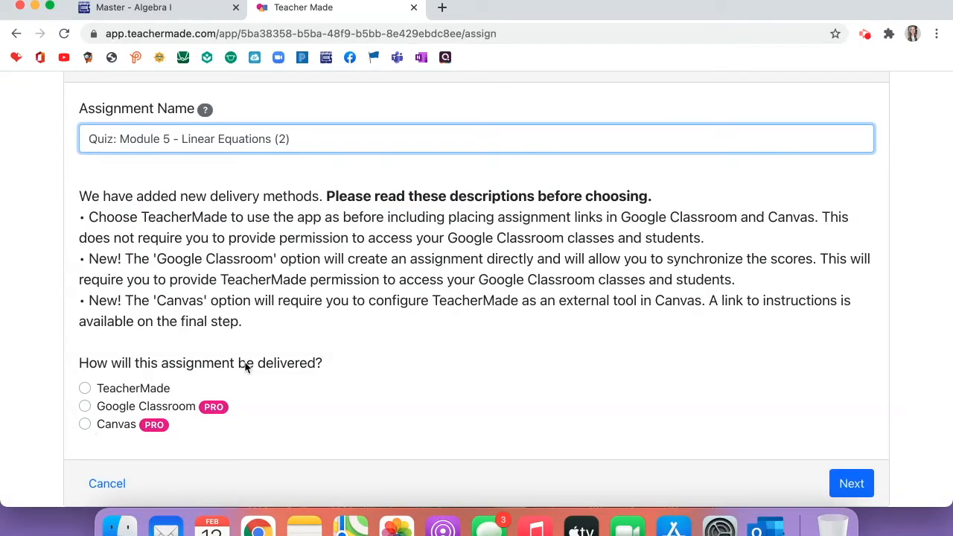
pyautogui.click(85, 425)
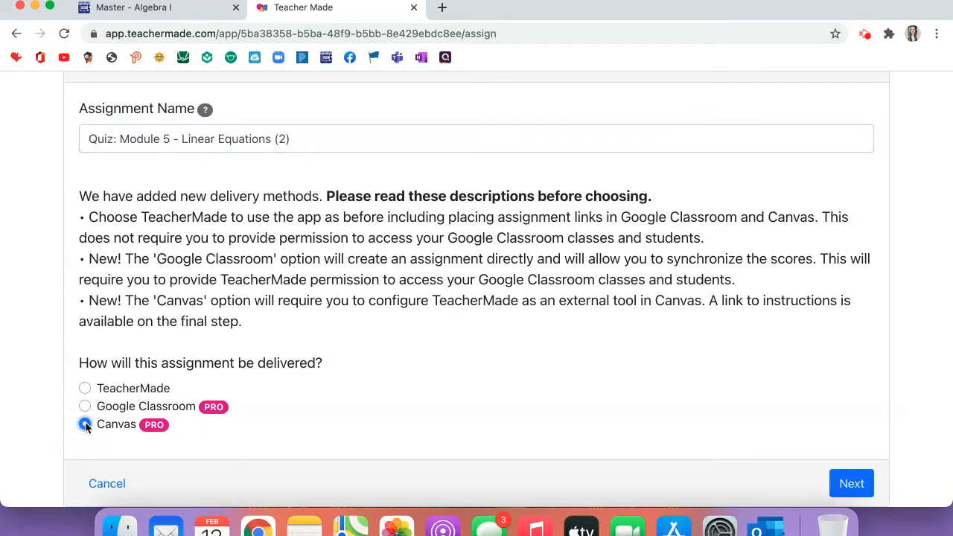
pyautogui.click(852, 485)
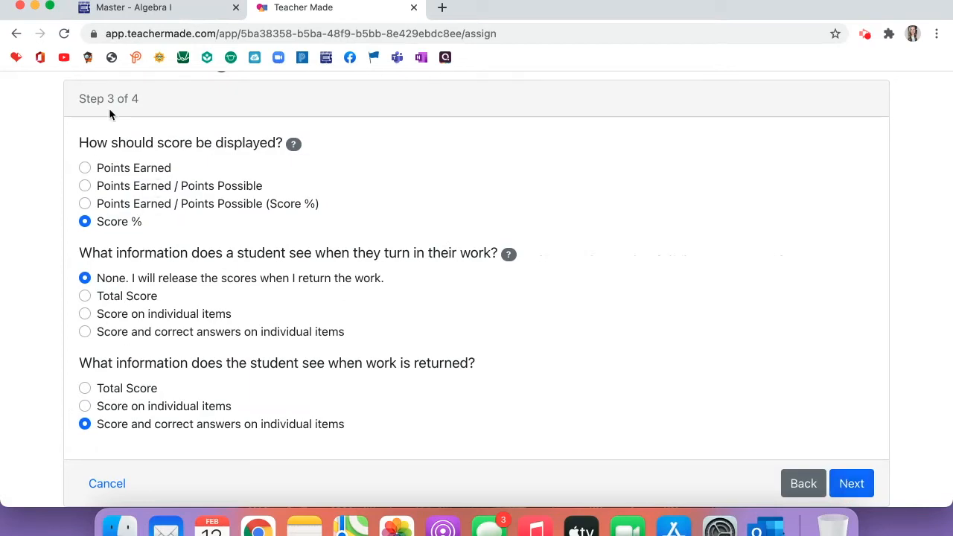
# Score as Points Earned / Points Possible (Score %), disable image and audio tools, and save.
pyautogui.click(135, 206)
pyautogui.click(851, 484)
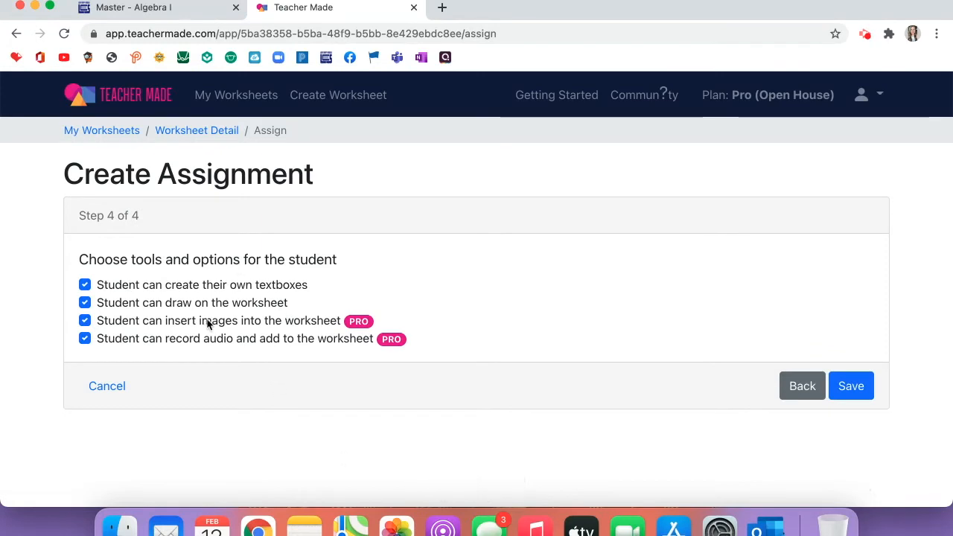
pyautogui.click(282, 319)
pyautogui.click(276, 339)
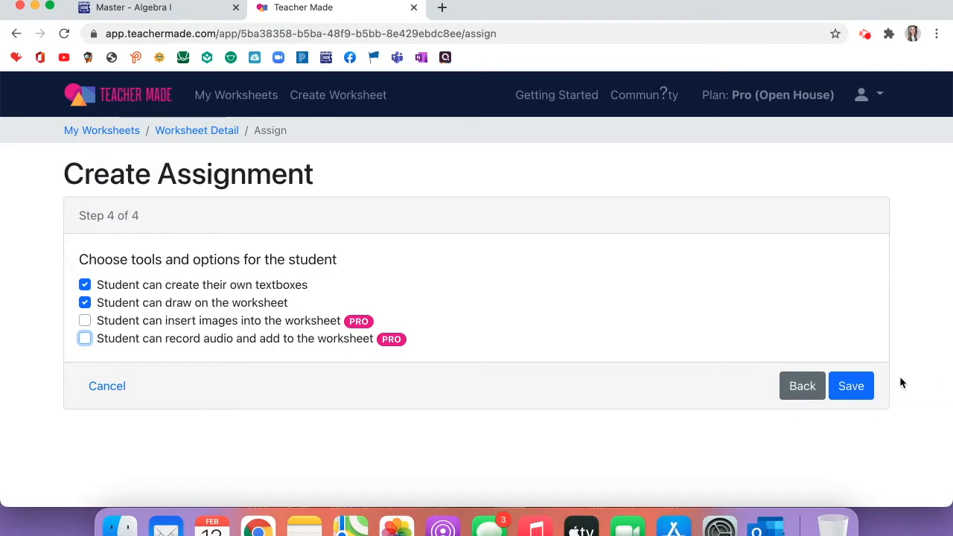
pyautogui.click(854, 391)
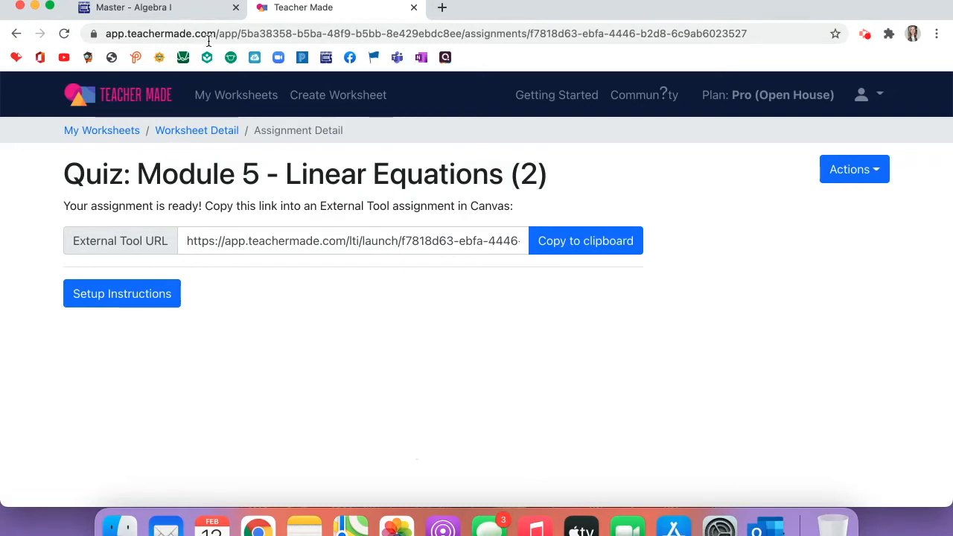
# Show the quiz's Canvas setup instructions, then switch to the Master - Algebra I course.
pyautogui.click(160, 295)
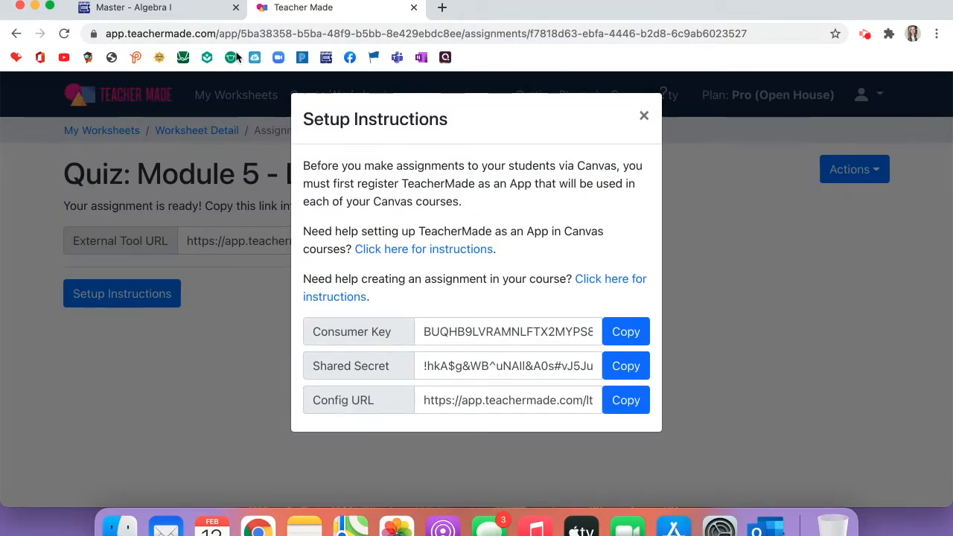
pyautogui.click(192, 14)
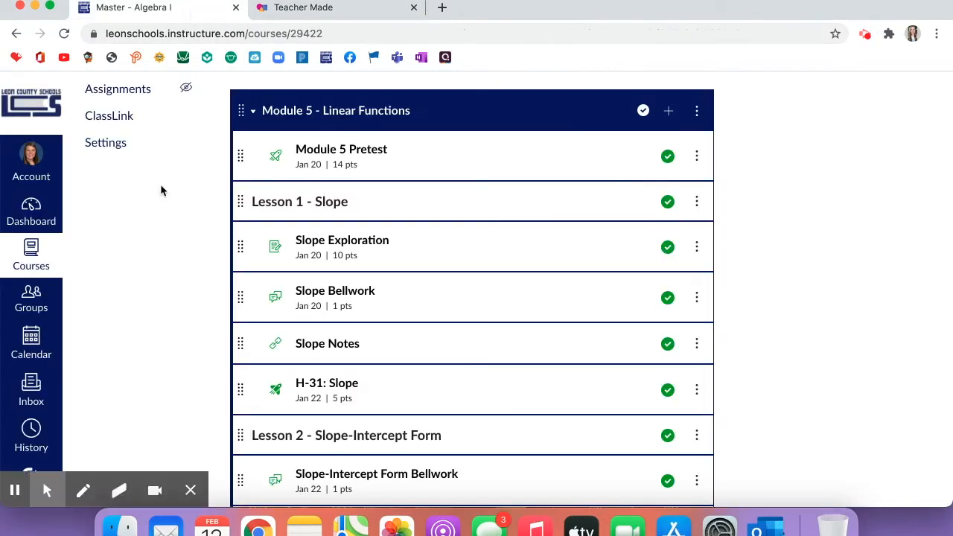
# From course Settings, view the Apps configurations and start adding a new app.
pyautogui.scroll(-3, 157, 212)
pyautogui.scroll(-3, 157, 212)
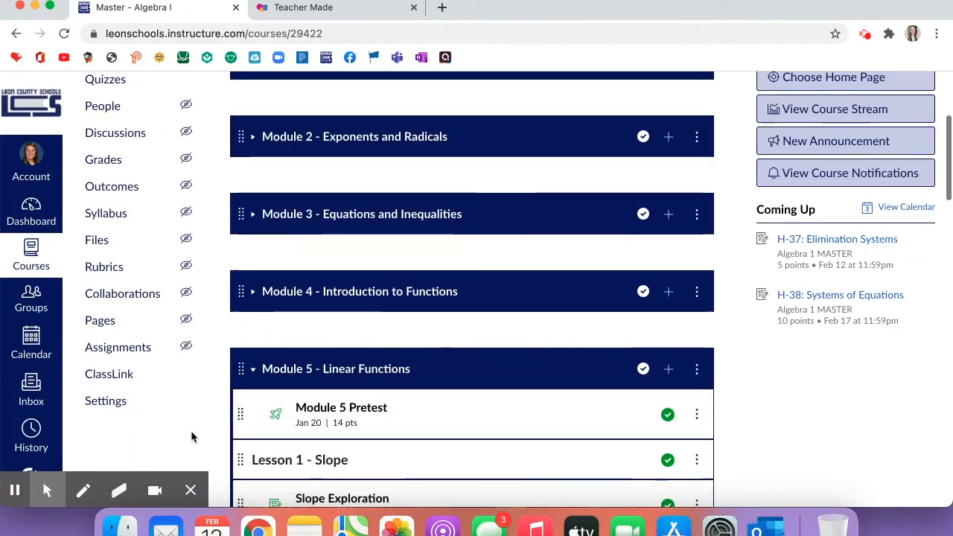
pyautogui.click(107, 402)
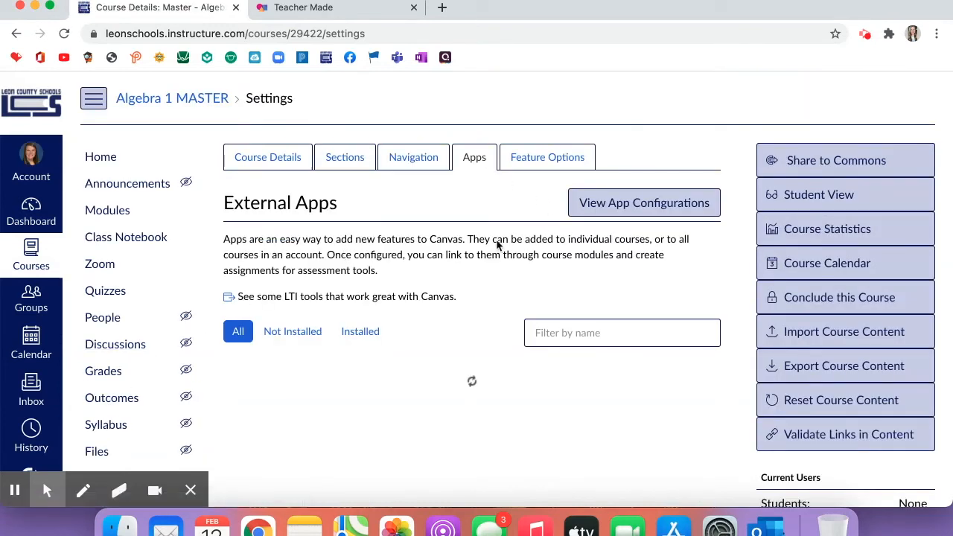
pyautogui.scroll(-2, 497, 245)
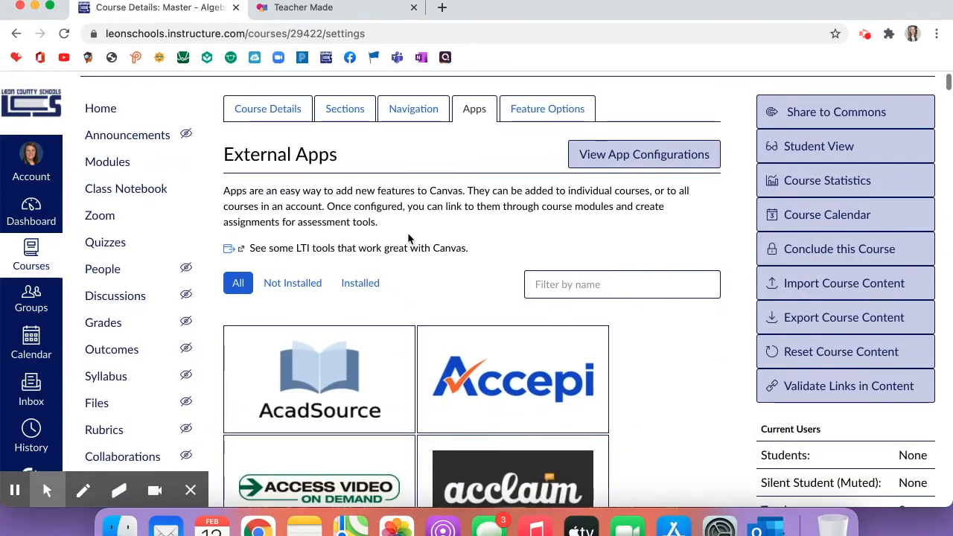
pyautogui.scroll(-1, 410, 242)
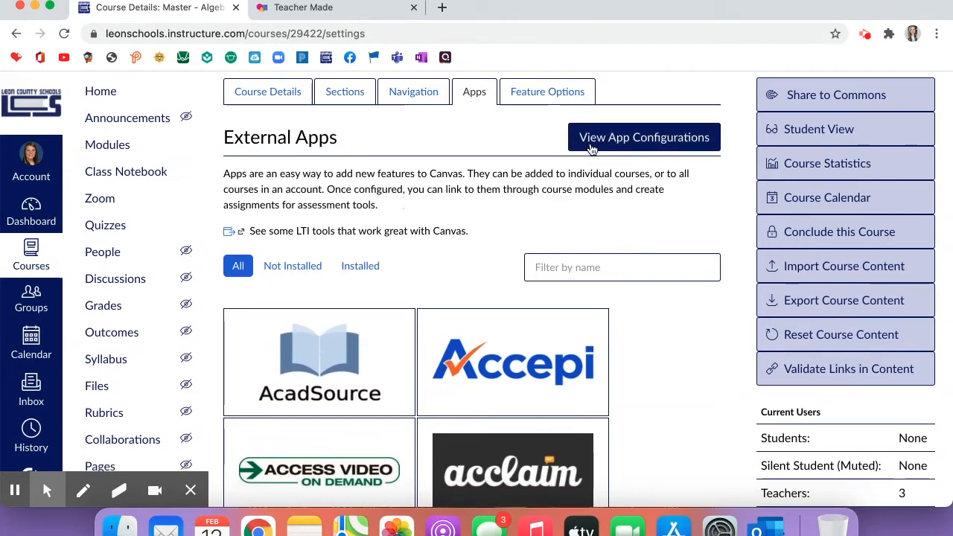
pyautogui.click(590, 149)
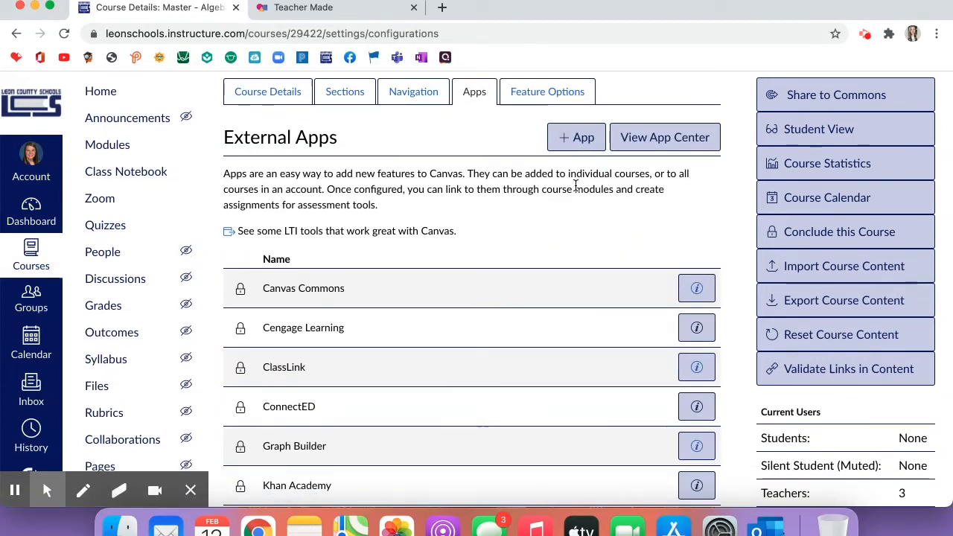
pyautogui.click(573, 141)
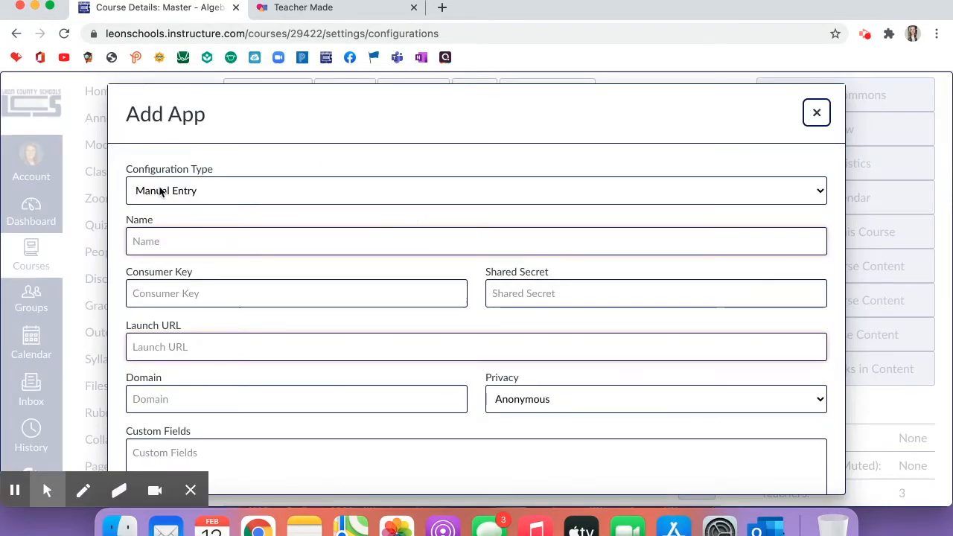
# Choose By URL configuration and name the app 'Teacher'.
pyautogui.click(186, 195)
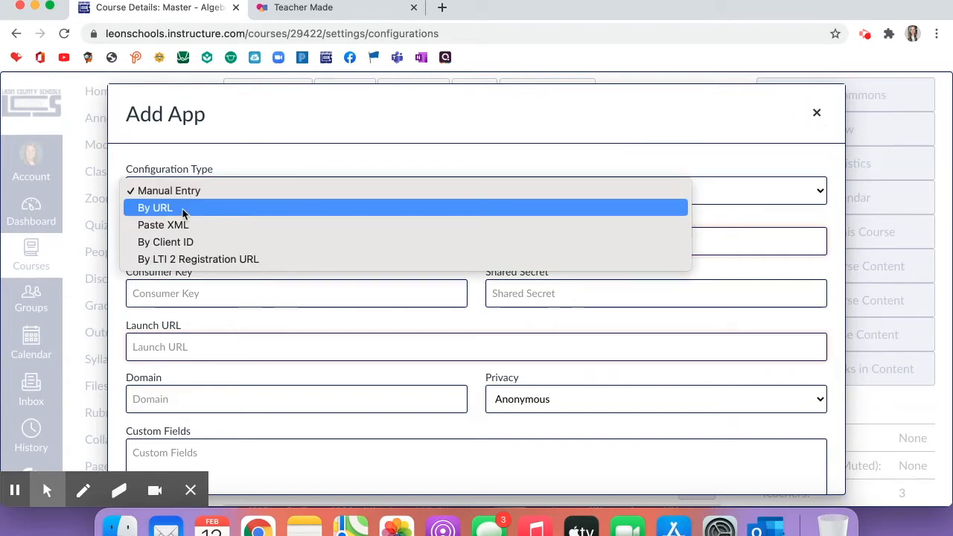
pyautogui.click(182, 208)
pyautogui.click(187, 273)
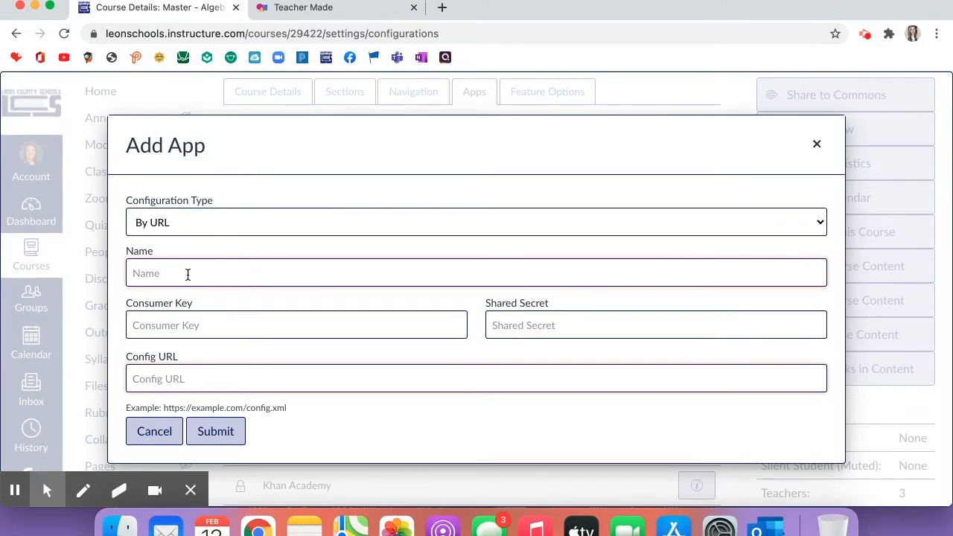
pyautogui.write('TeacherMade')
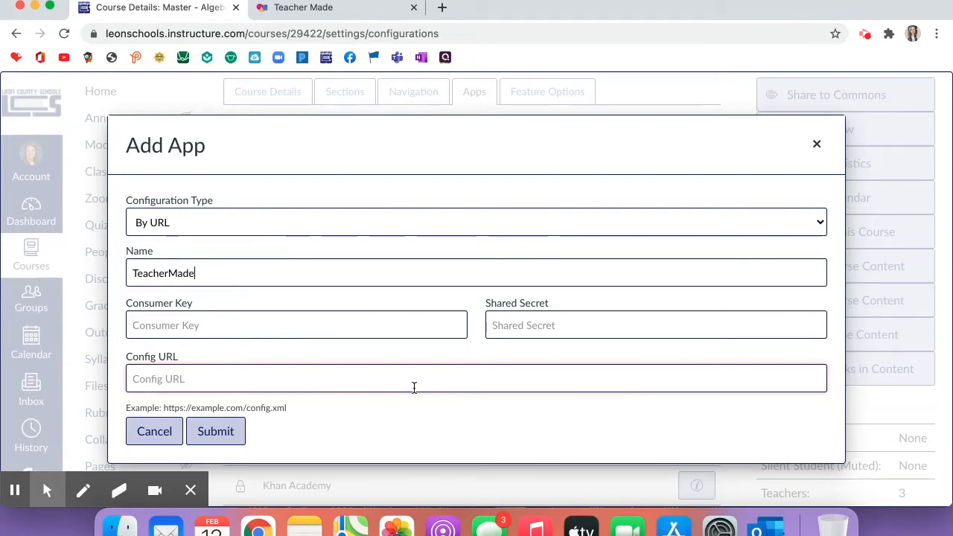
# Copy the consumer key from TeacherMade's setup instructions into Canvas's Consumer Key field.
pyautogui.click(363, 9)
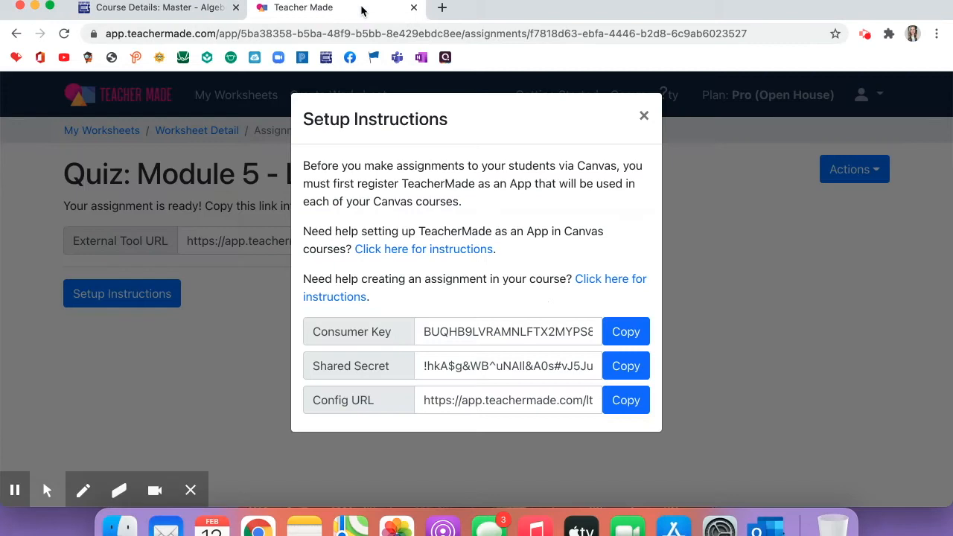
pyautogui.click(644, 116)
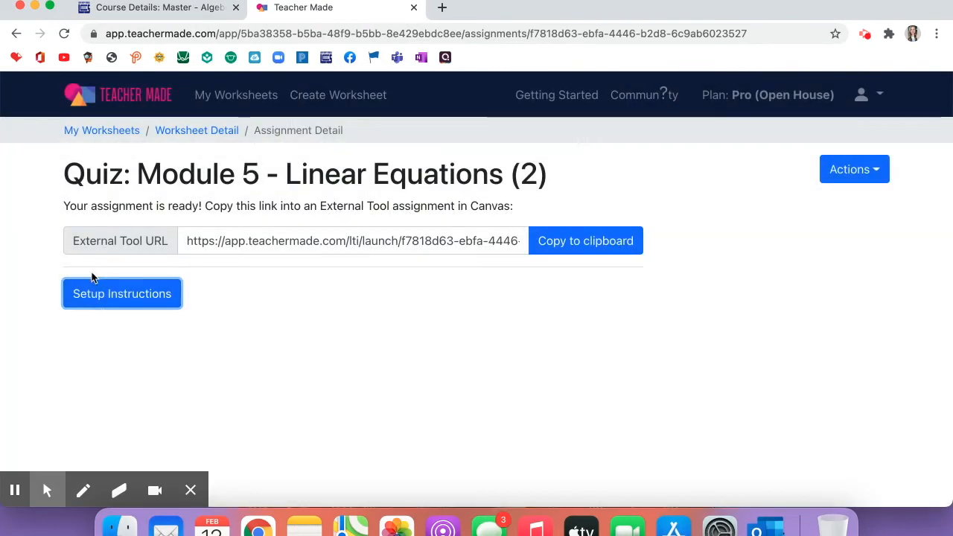
pyautogui.click(115, 299)
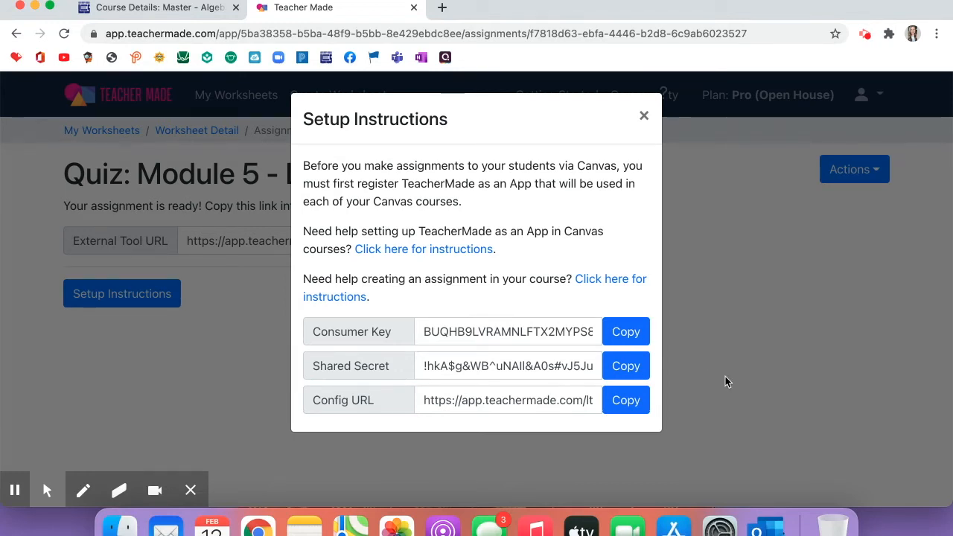
pyautogui.click(624, 333)
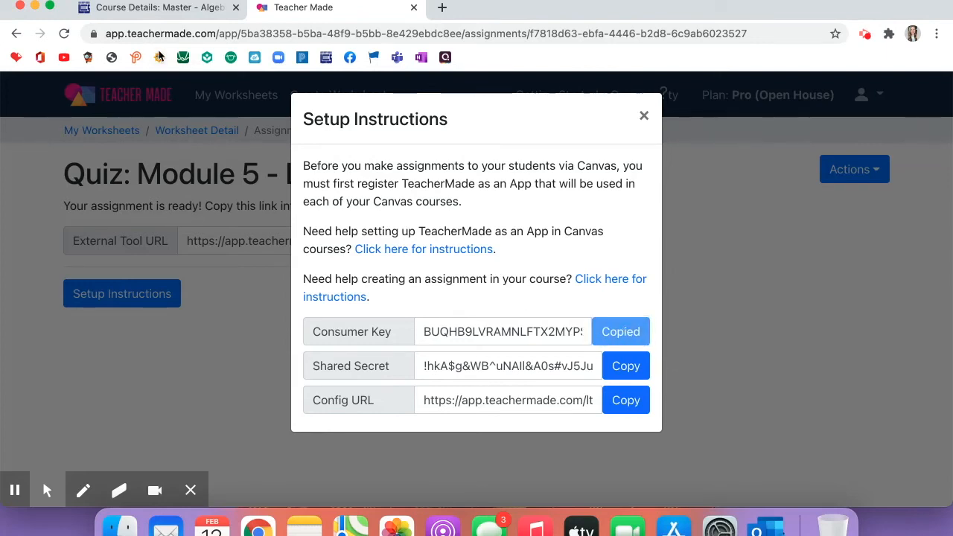
pyautogui.click(157, 9)
pyautogui.click(224, 331)
pyautogui.press('super+v')
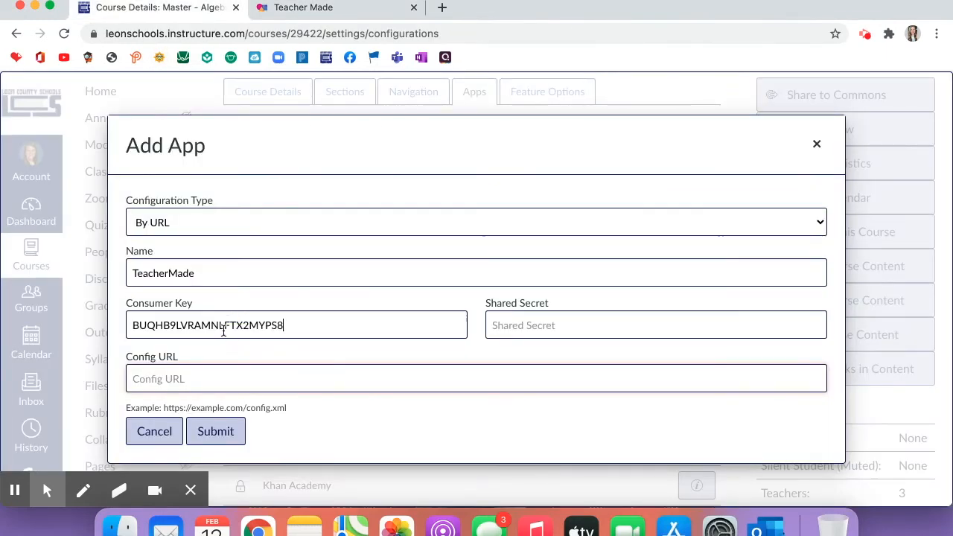
# Copy TeacherMade's shared secret into the Shared Secret field.
pyautogui.click(390, 6)
pyautogui.click(620, 365)
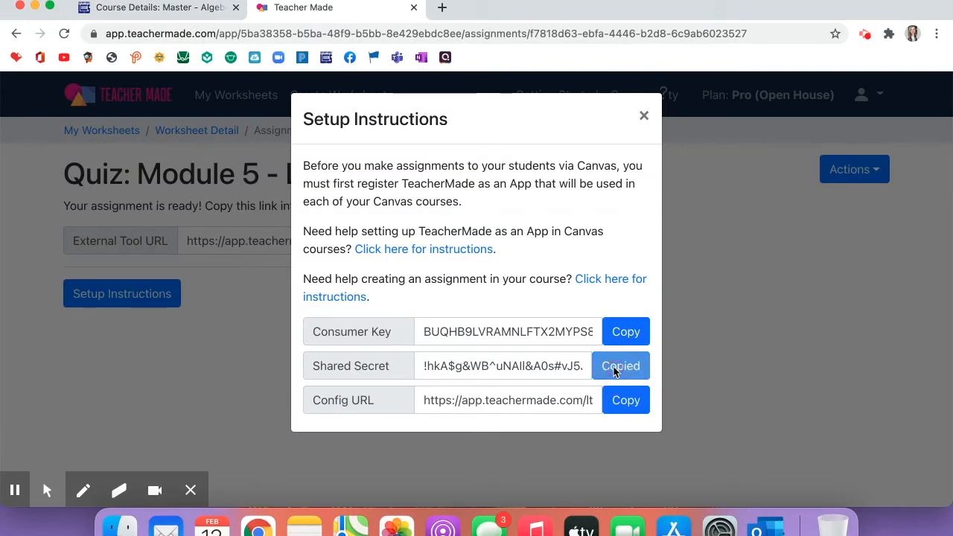
pyautogui.click(143, 9)
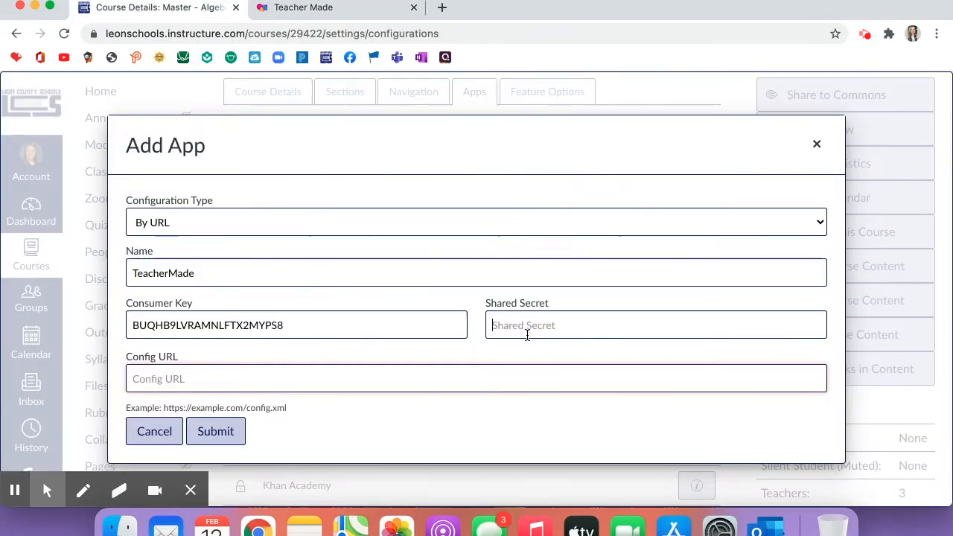
pyautogui.click(527, 327)
pyautogui.press('super+v')
# Paste TeacherMade's config URL into the Config URL field and submit the app.
pyautogui.click(335, 8)
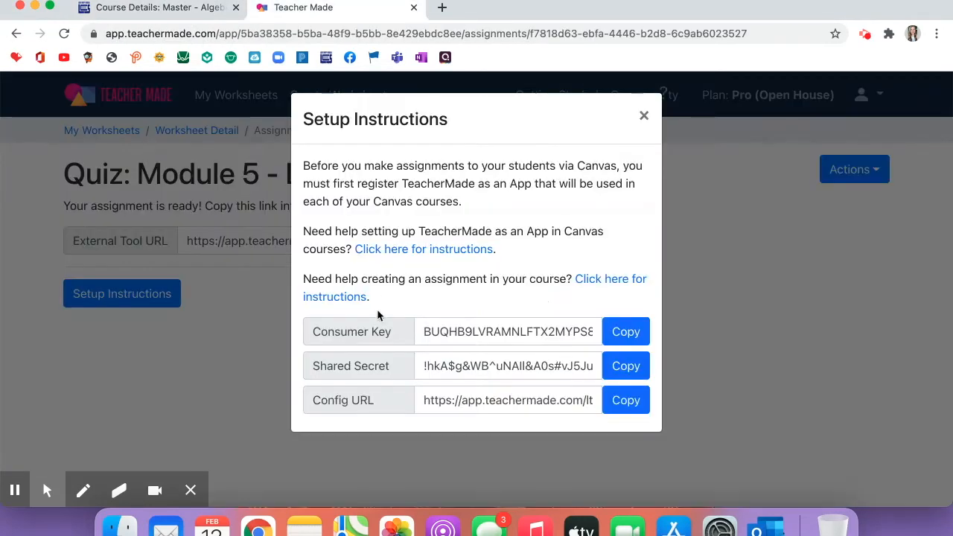
pyautogui.click(620, 407)
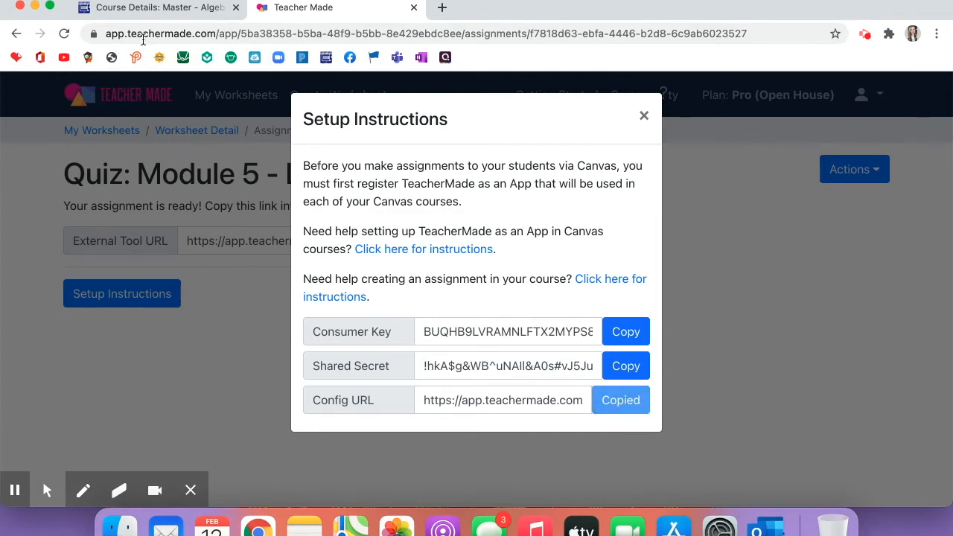
pyautogui.click(149, 9)
pyautogui.click(258, 383)
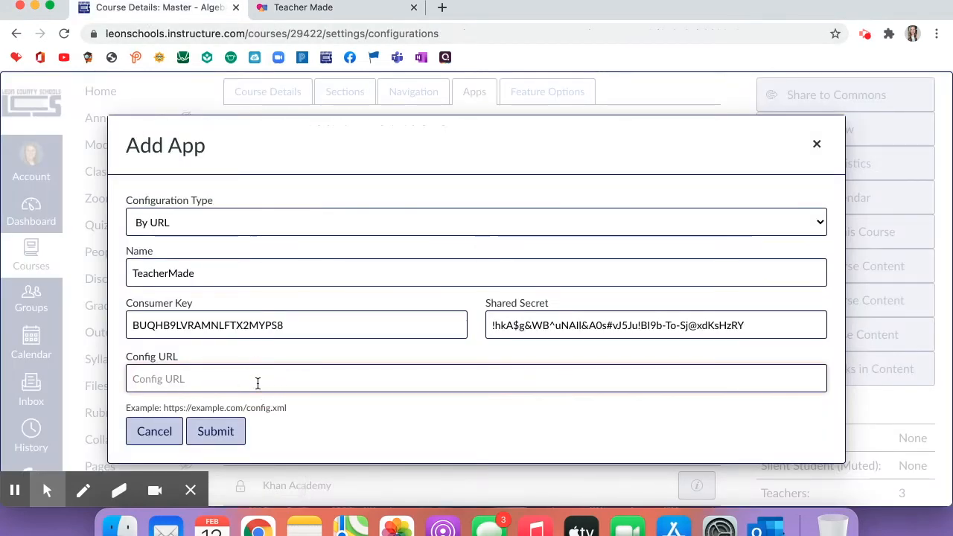
pyautogui.press('super+v')
pyautogui.click(215, 432)
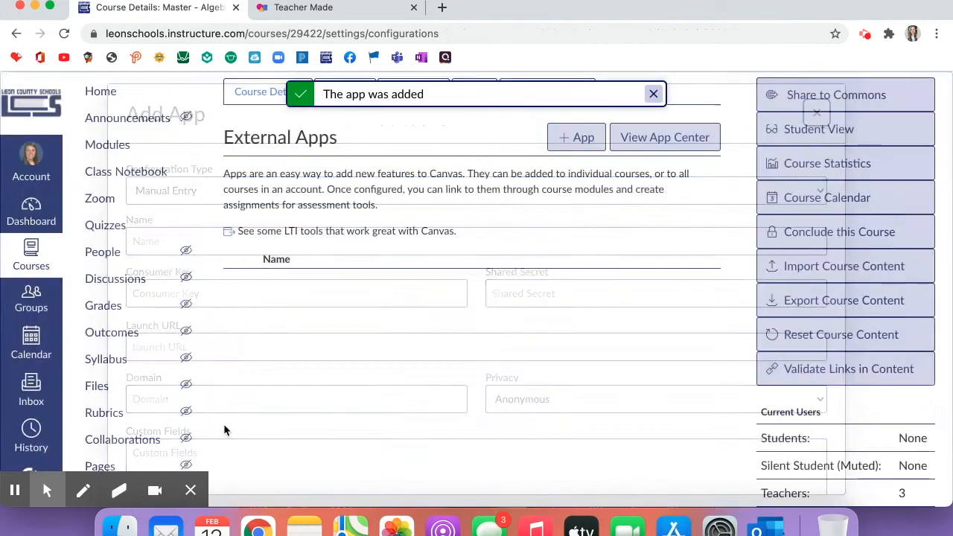
# Return to the Algebra 1 MASTER course home and open the new TeacherMade navigation link.
pyautogui.scroll(-2, 225, 430)
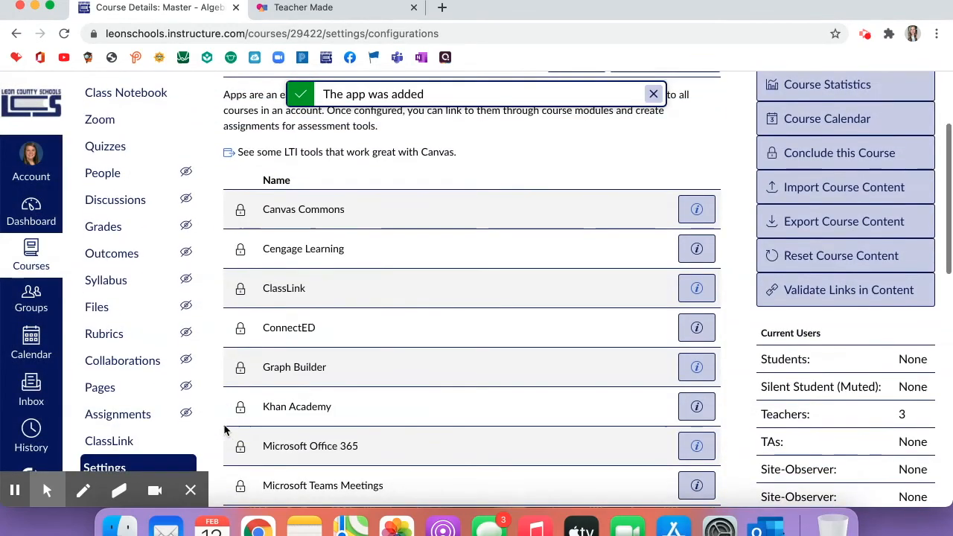
pyautogui.scroll(-2, 225, 429)
pyautogui.scroll(5, 223, 429)
pyautogui.click(153, 102)
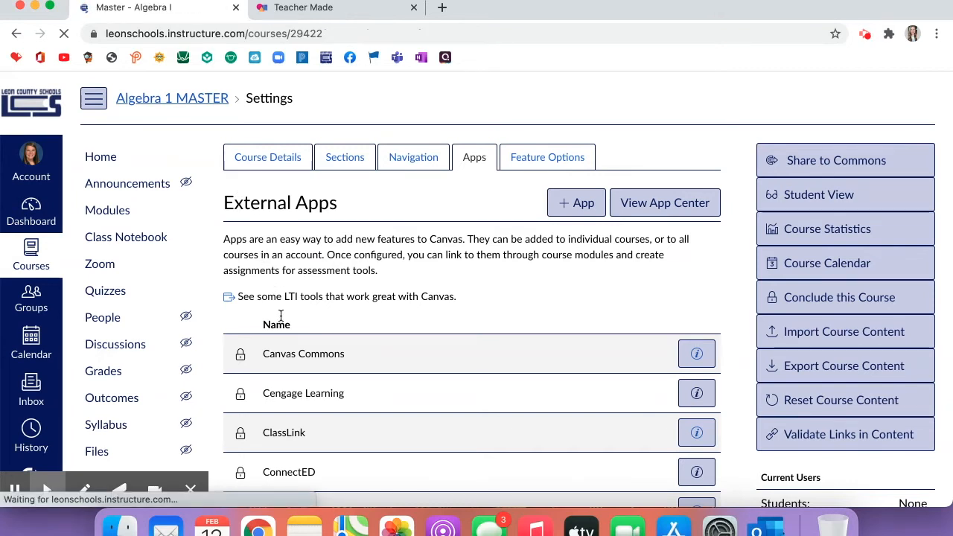
pyautogui.scroll(-7, 281, 319)
pyautogui.scroll(1, 281, 319)
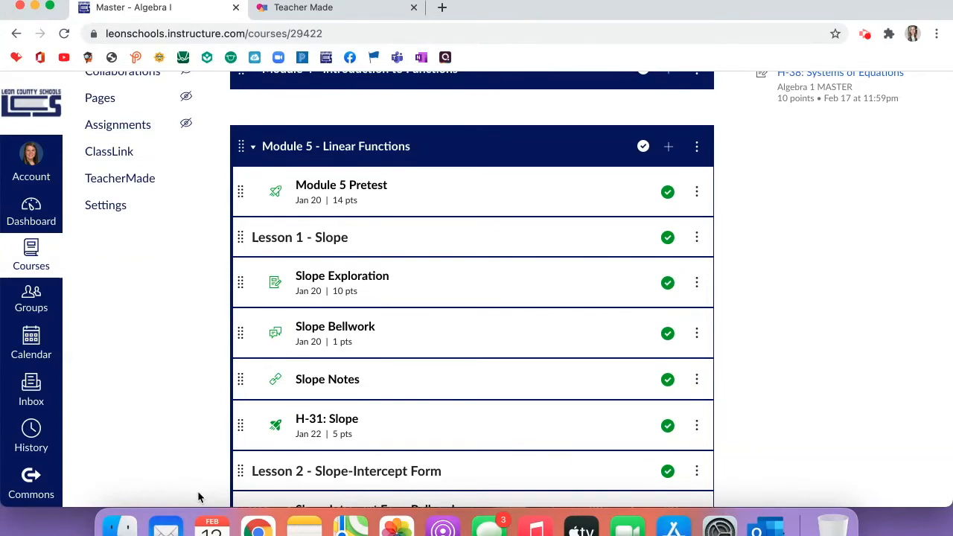
pyautogui.scroll(5, 198, 362)
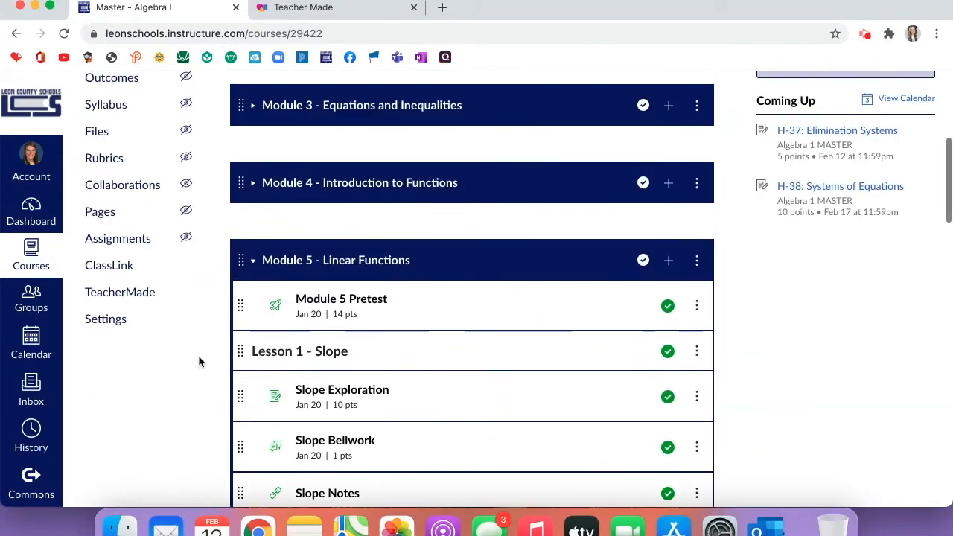
pyautogui.scroll(-2, 198, 361)
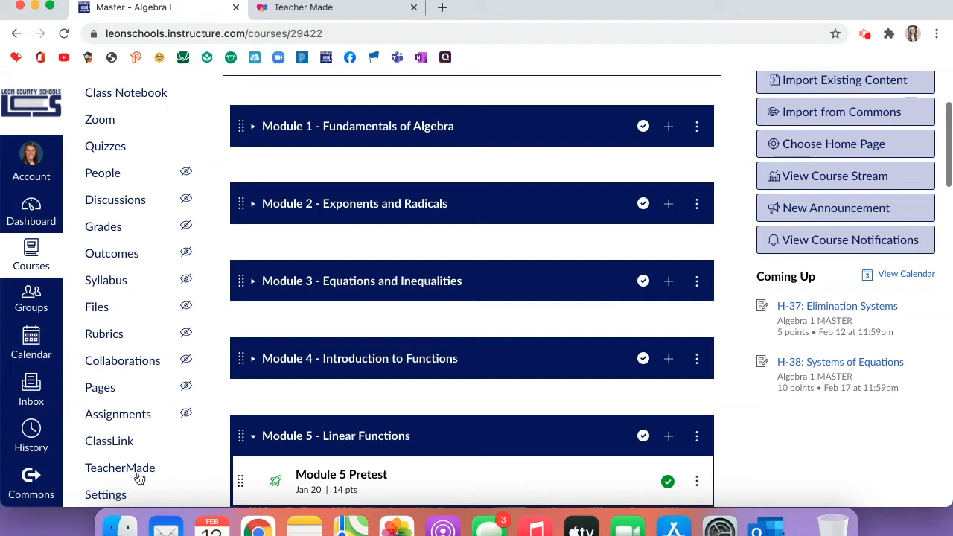
pyautogui.click(137, 475)
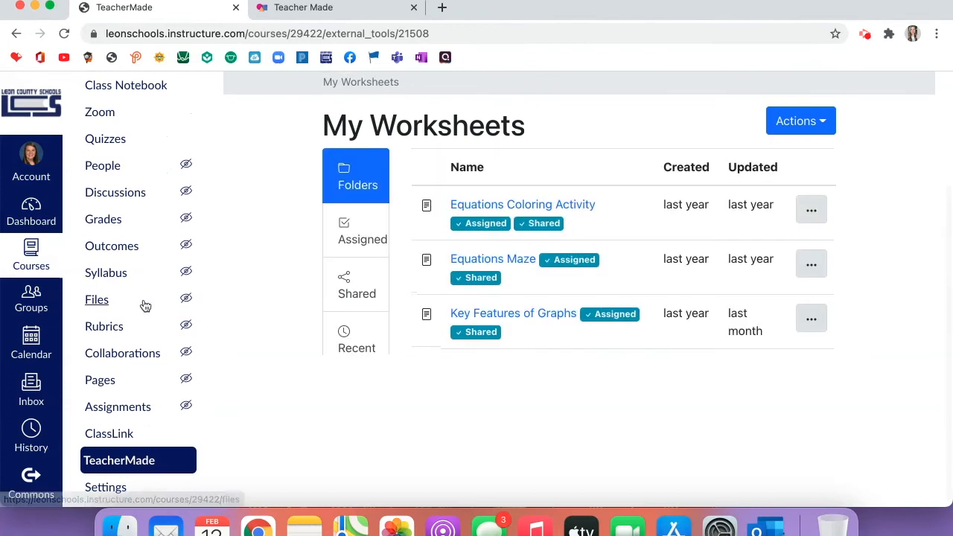
# Glance over TeacherMade's My Worksheets page, then go to the course Assignments list.
pyautogui.scroll(4, 144, 305)
pyautogui.scroll(-4, 149, 350)
pyautogui.click(155, 432)
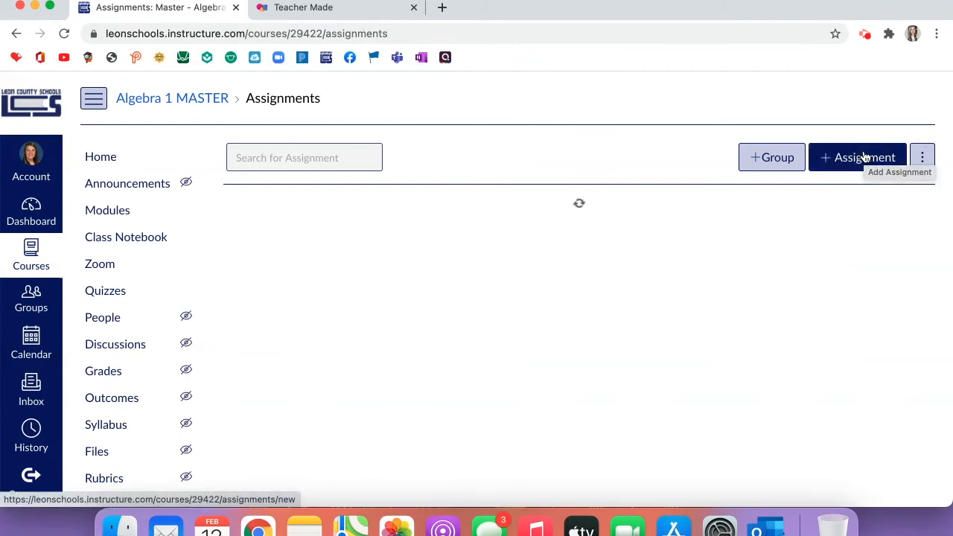
# Create a new assignment named 'Test', keeping External Tool as its submission type.
pyautogui.click(864, 157)
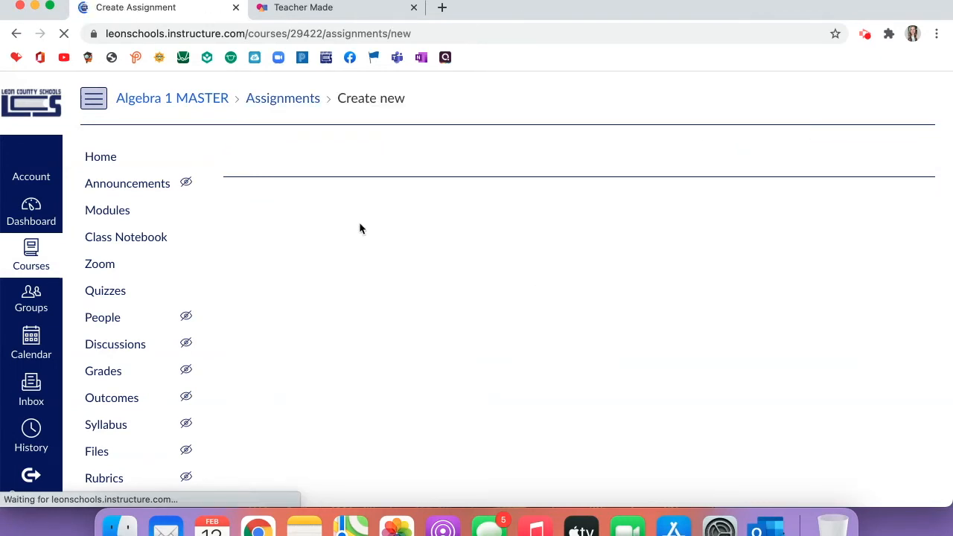
pyautogui.click(361, 208)
pyautogui.write('Test')
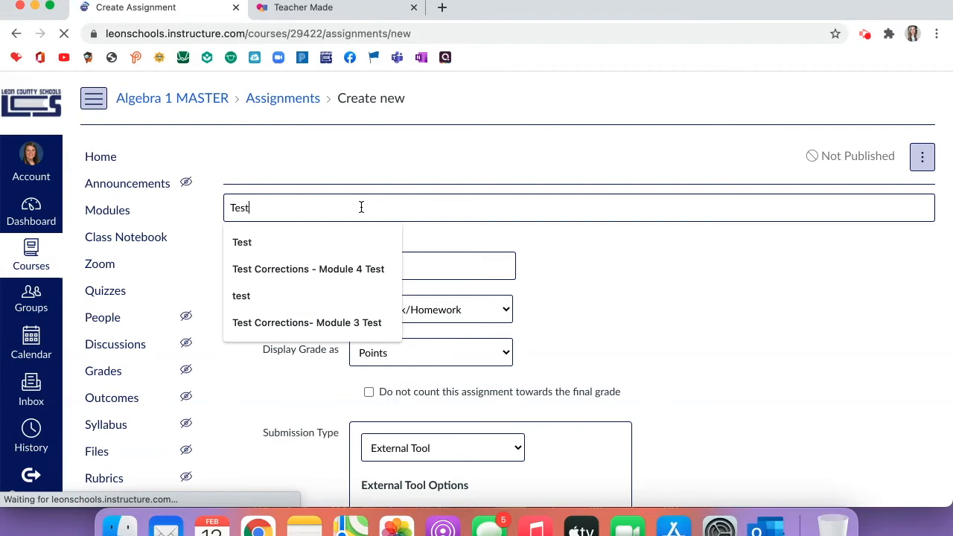
pyautogui.click(603, 341)
pyautogui.scroll(-4, 603, 341)
pyautogui.scroll(3, 603, 341)
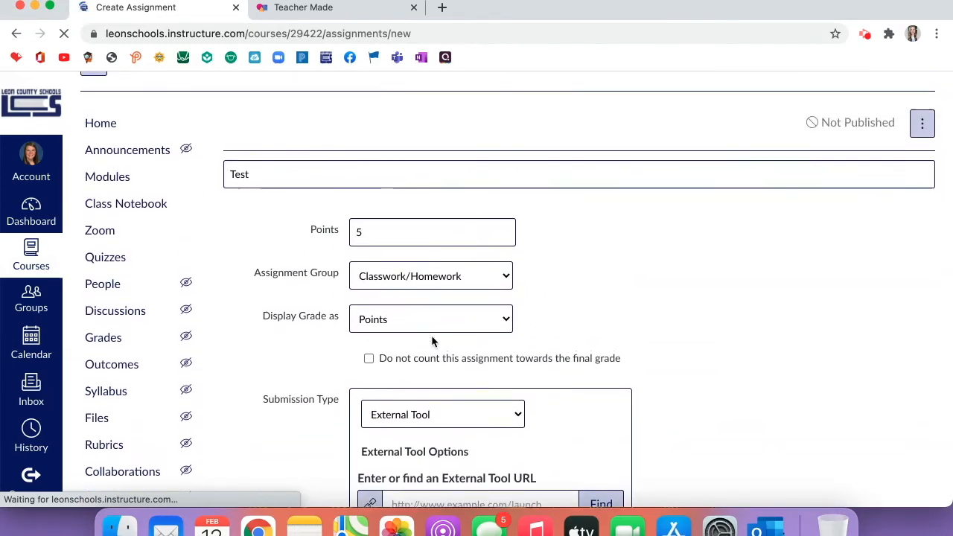
pyautogui.scroll(-5, 432, 336)
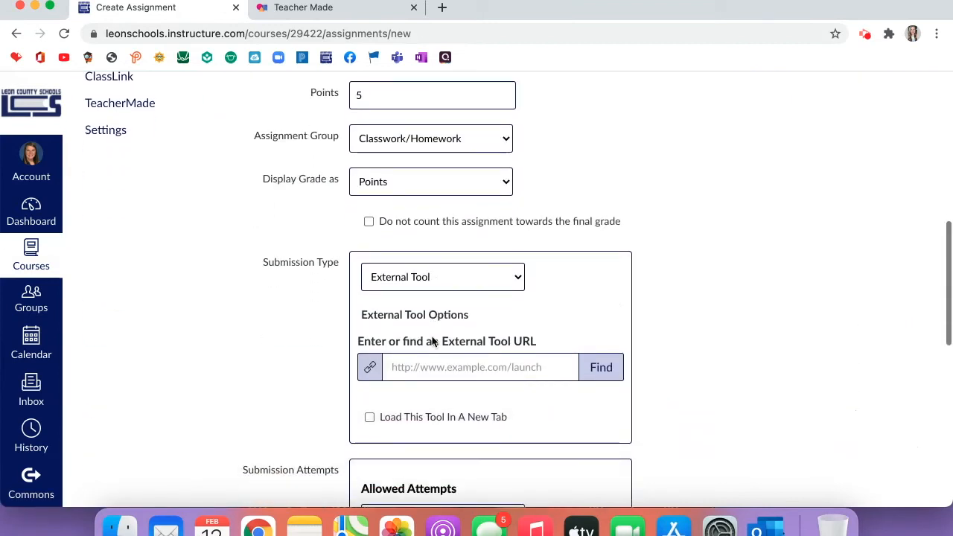
pyautogui.click(453, 283)
pyautogui.click(453, 278)
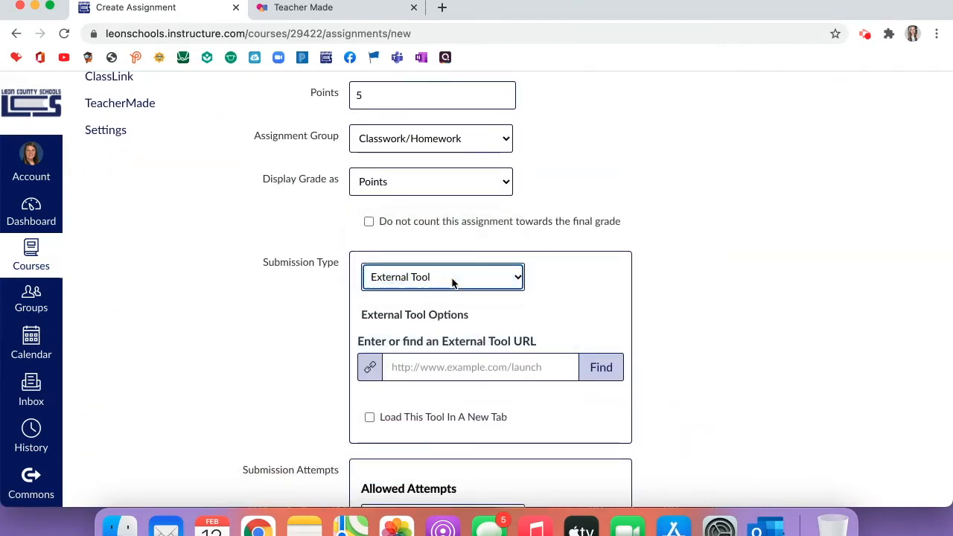
# Copy the quiz's External Tool URL from TeacherMade into the Test assignment's External Tool URL field.
pyautogui.click(331, 13)
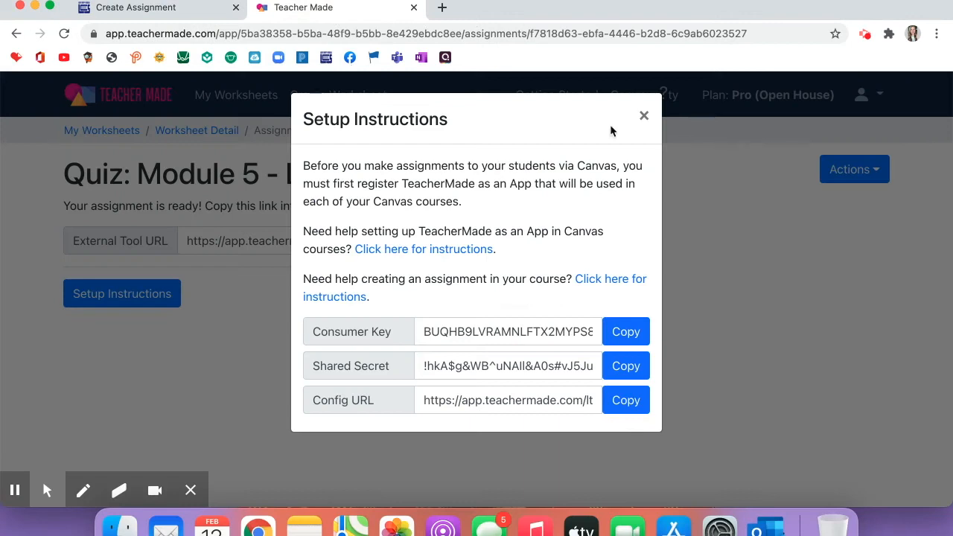
pyautogui.click(654, 123)
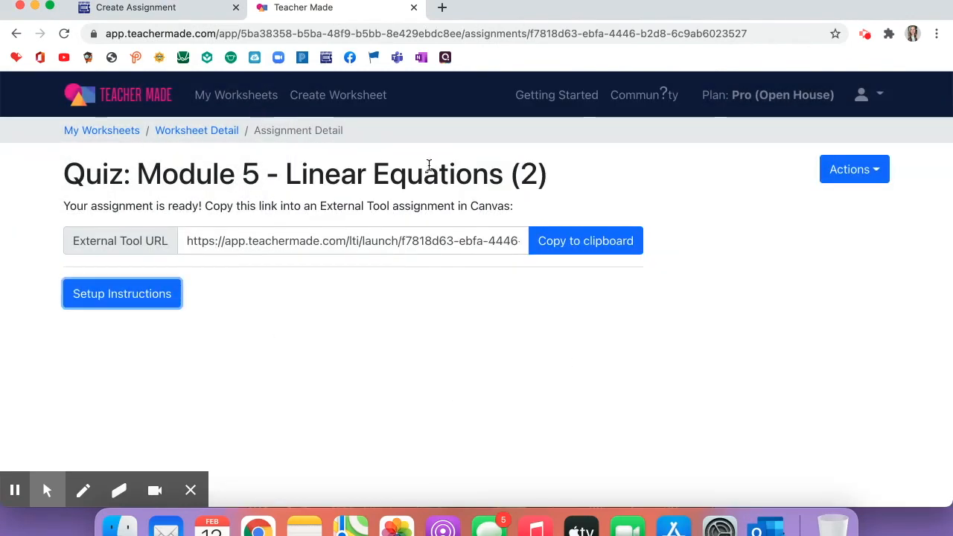
pyautogui.click(603, 239)
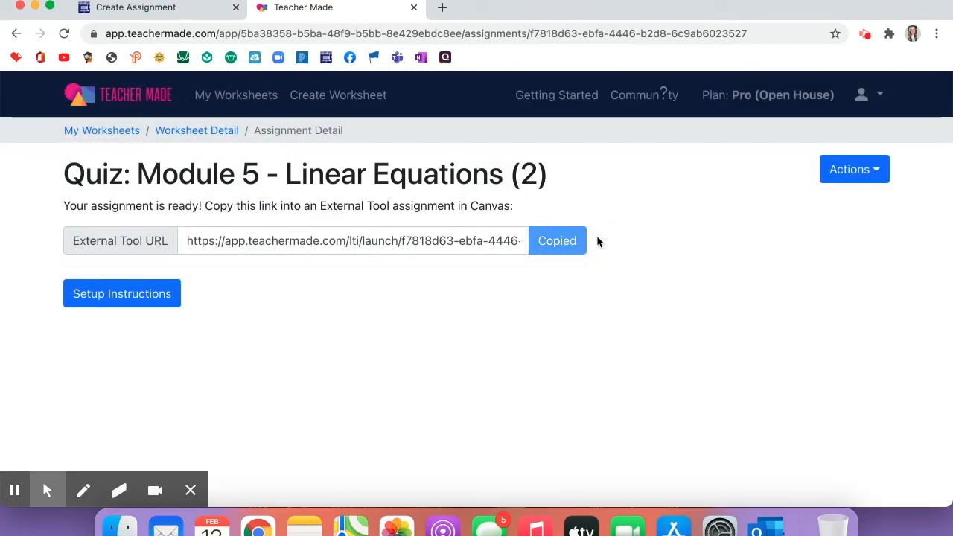
pyautogui.click(159, 9)
pyautogui.click(438, 366)
pyautogui.press('super+v')
# Set the Test assignment's due date to Feb 19 and save it.
pyautogui.click(738, 455)
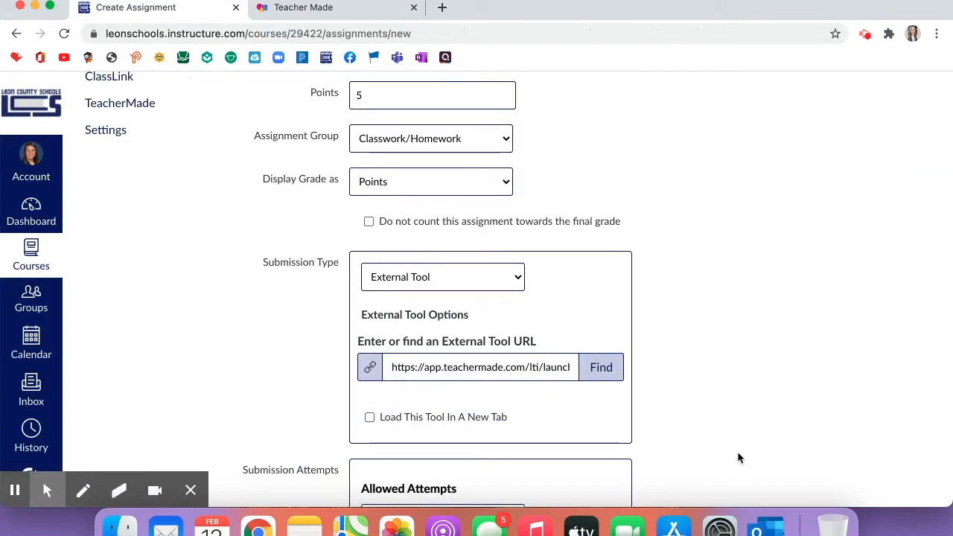
pyautogui.scroll(-1, 739, 458)
pyautogui.scroll(-6, 738, 458)
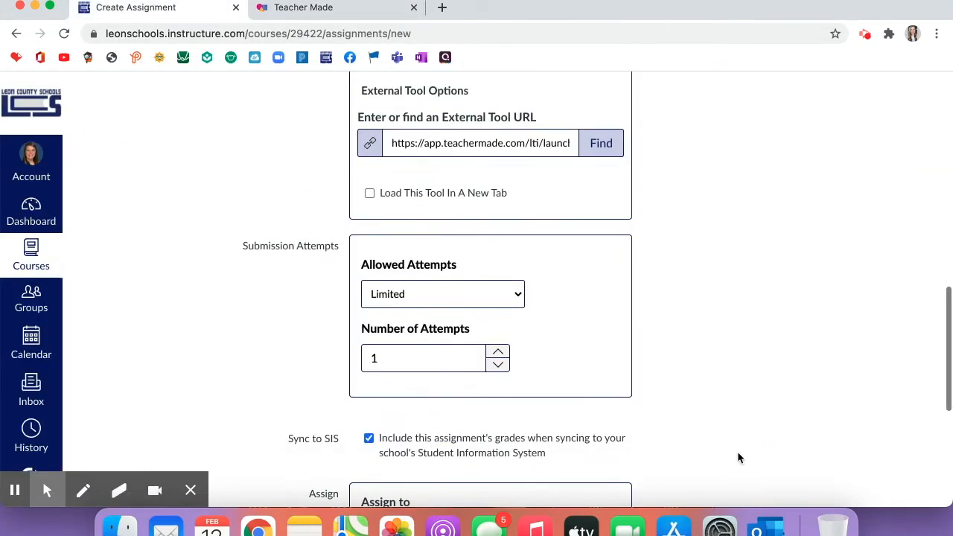
pyautogui.scroll(-2, 738, 458)
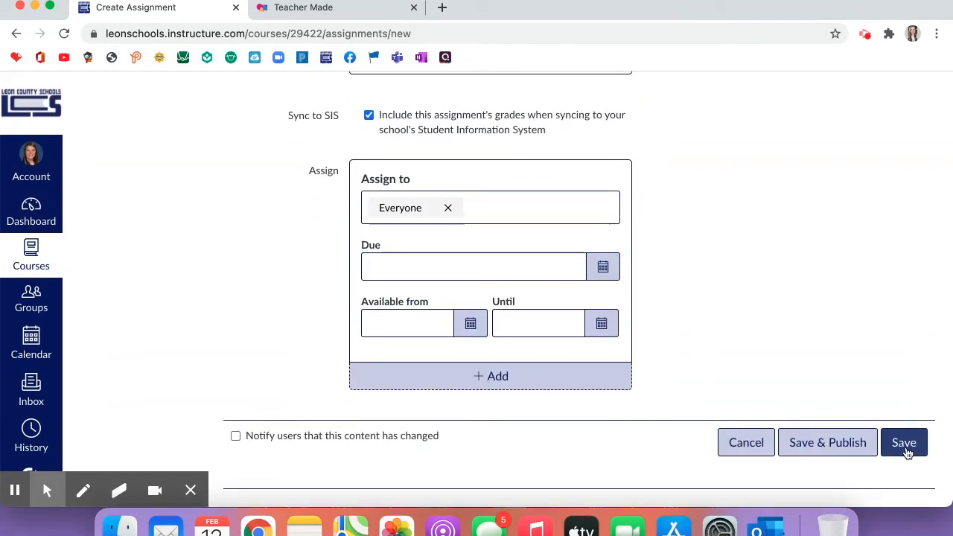
pyautogui.click(905, 449)
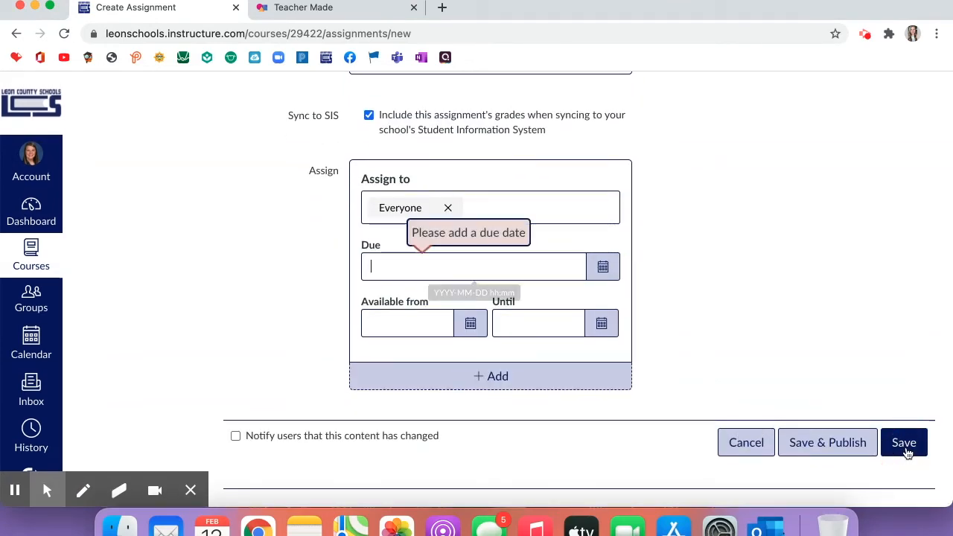
pyautogui.click(594, 276)
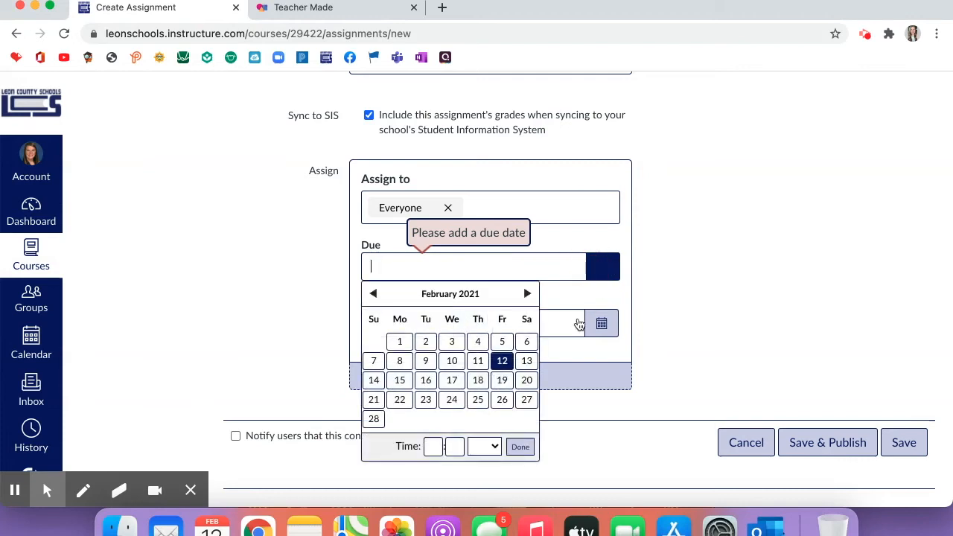
pyautogui.click(502, 380)
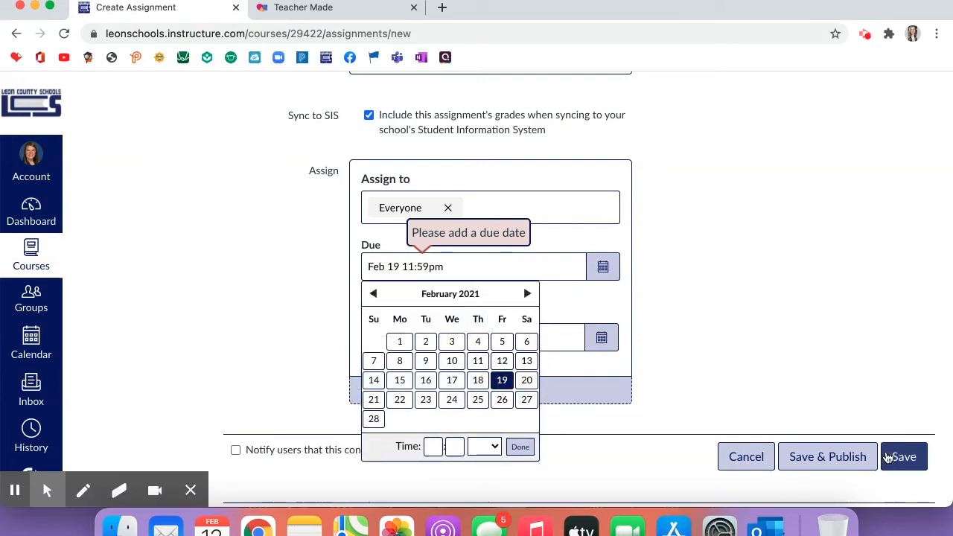
pyautogui.click(890, 458)
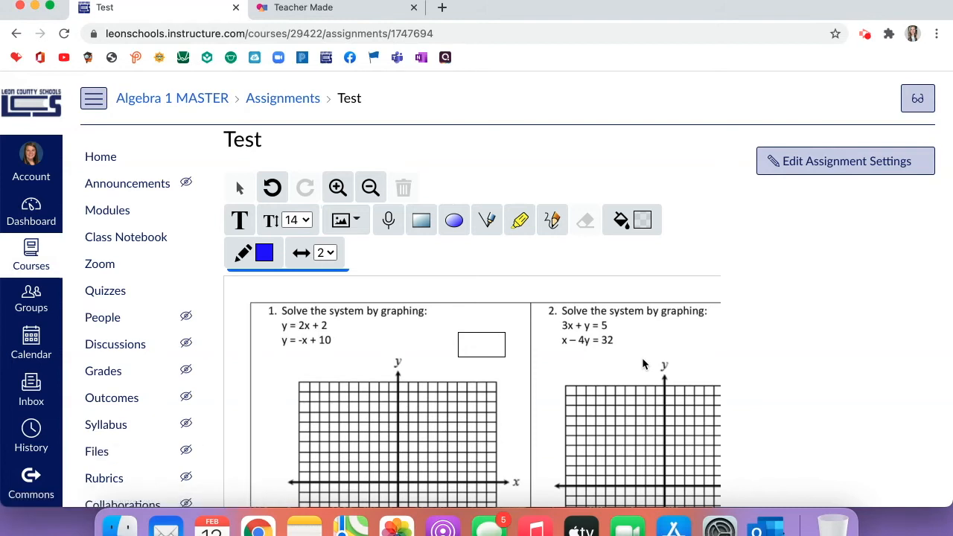
# Enter problem 1's answer (4,0) and draw two straight lines on each of the two graphs.
pyautogui.hscroll(3, 644, 363)
pyautogui.hscroll(-3, 644, 364)
pyautogui.click(480, 345)
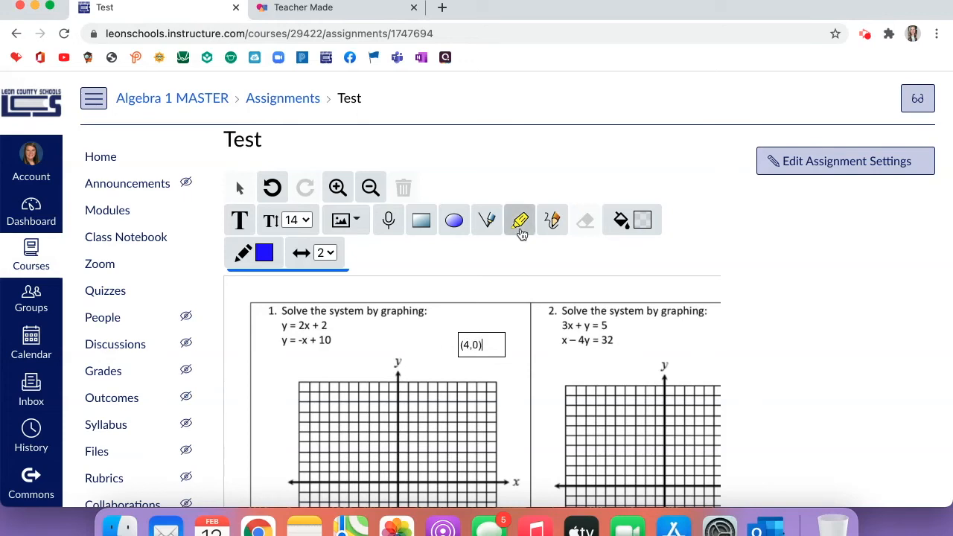
pyautogui.scroll(-1, 521, 232)
pyautogui.scroll(-3, 776, 318)
pyautogui.click(487, 134)
pyautogui.moveTo(334, 304); pyautogui.dragTo(511, 403)
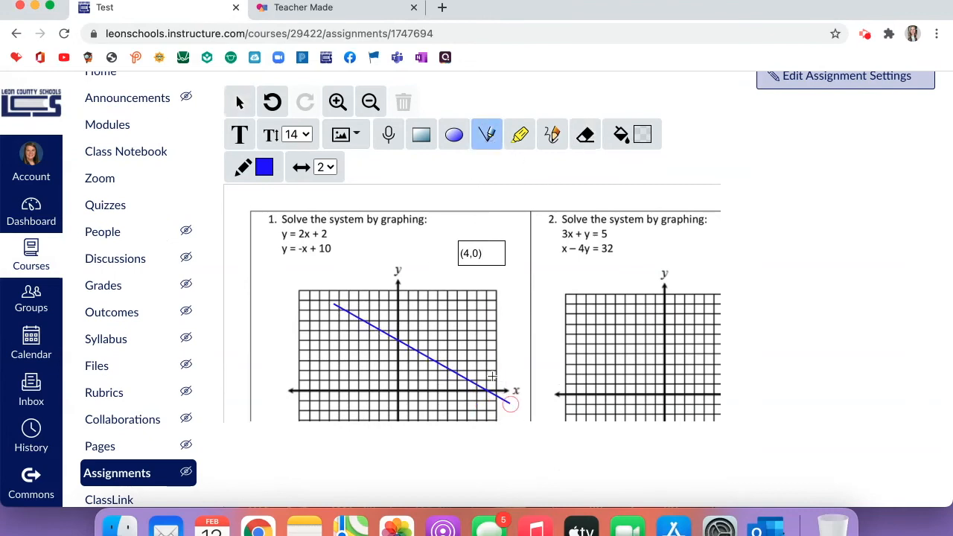
pyautogui.moveTo(479, 304); pyautogui.dragTo(348, 414)
pyautogui.moveTo(593, 318); pyautogui.dragTo(698, 383)
pyautogui.moveTo(684, 319); pyautogui.dragTo(585, 386)
# Type sample text in the BONUS box, then open the Algebra 1 Honors course.
pyautogui.scroll(-10, 585, 387)
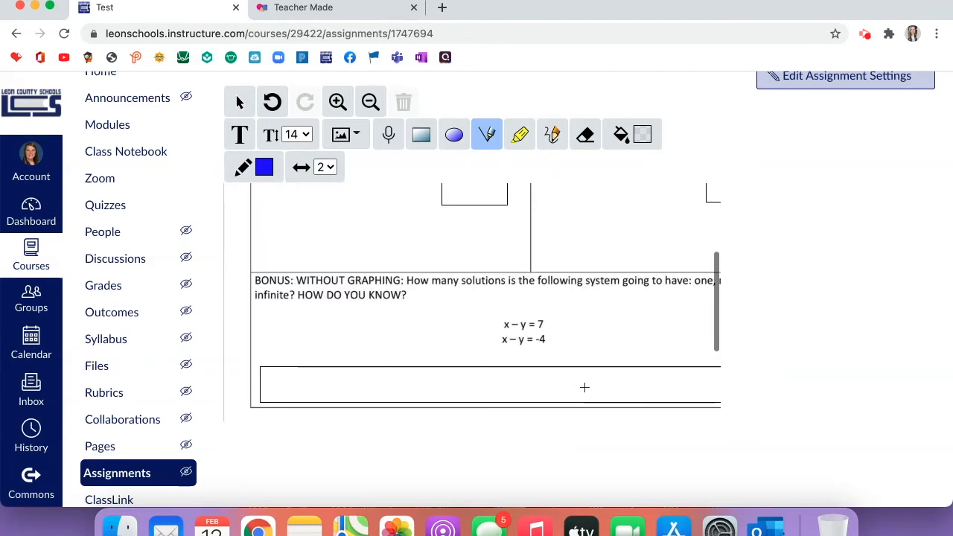
pyautogui.click(555, 384)
pyautogui.write('djfias;fjk;ajwkf')
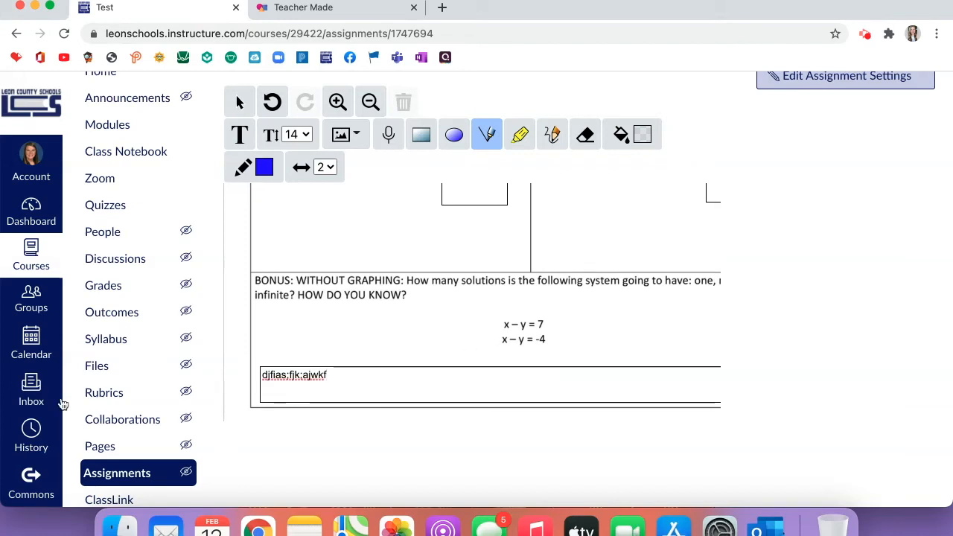
pyautogui.click(31, 253)
pyautogui.click(166, 179)
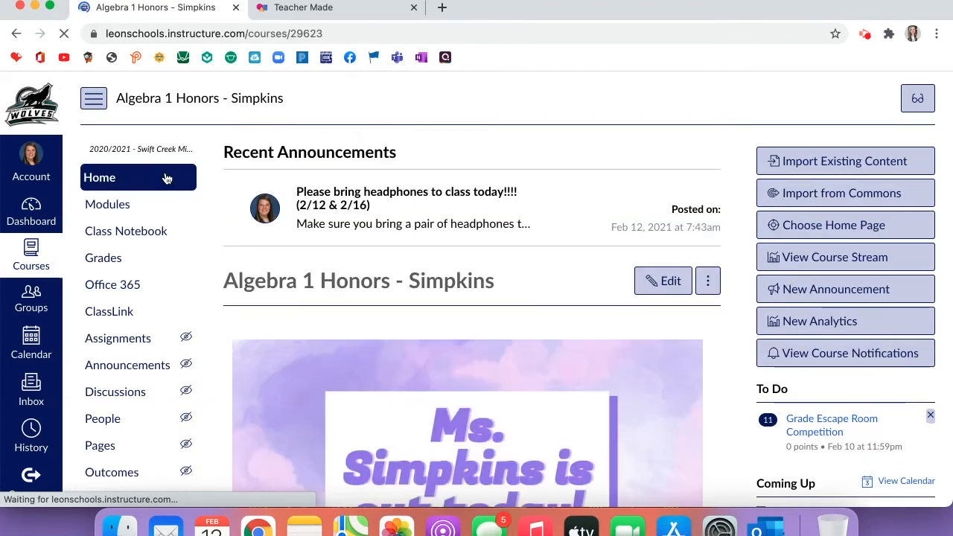
# From the Algebra 1 Honors gradebook, launch SpeedGrader for the Quiz: Module 5 - Linear Equations (2) column.
pyautogui.click(145, 259)
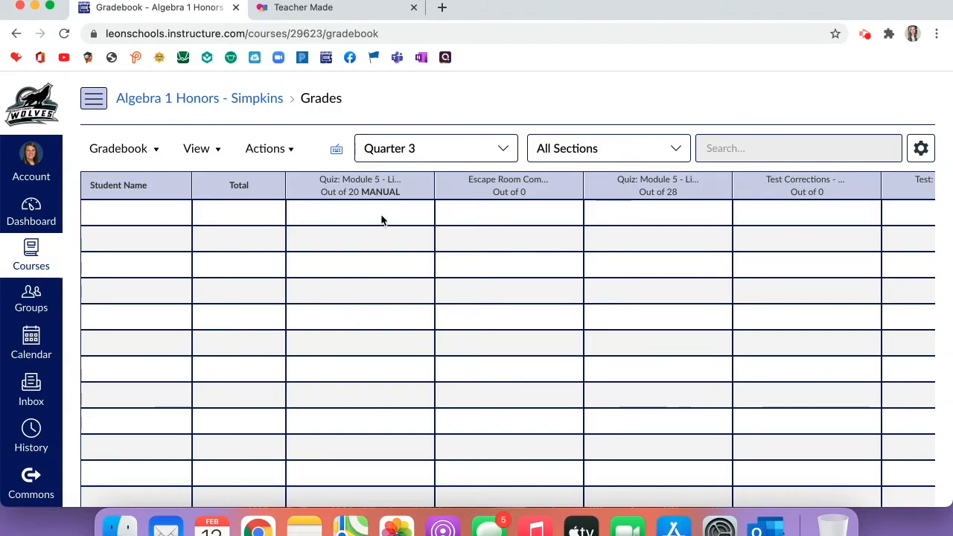
pyautogui.click(422, 187)
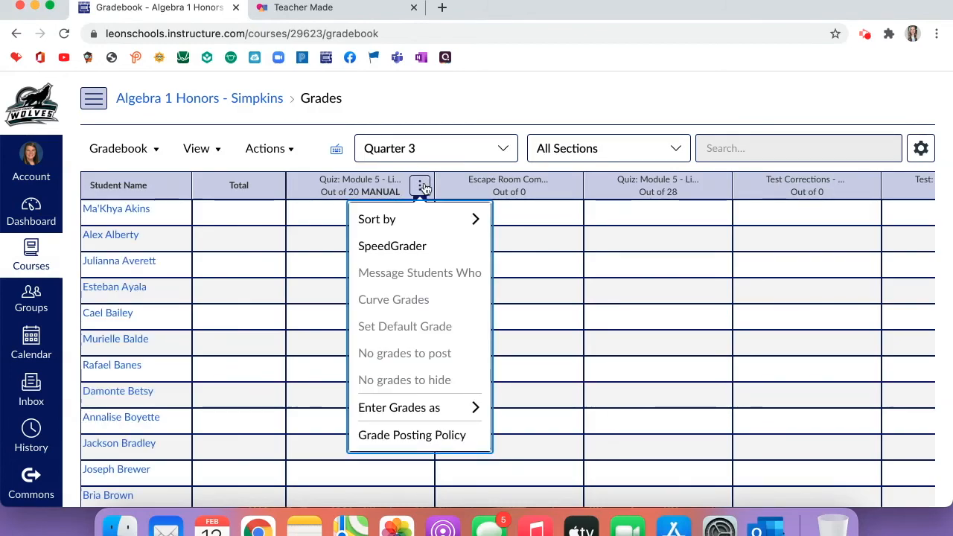
pyautogui.click(418, 250)
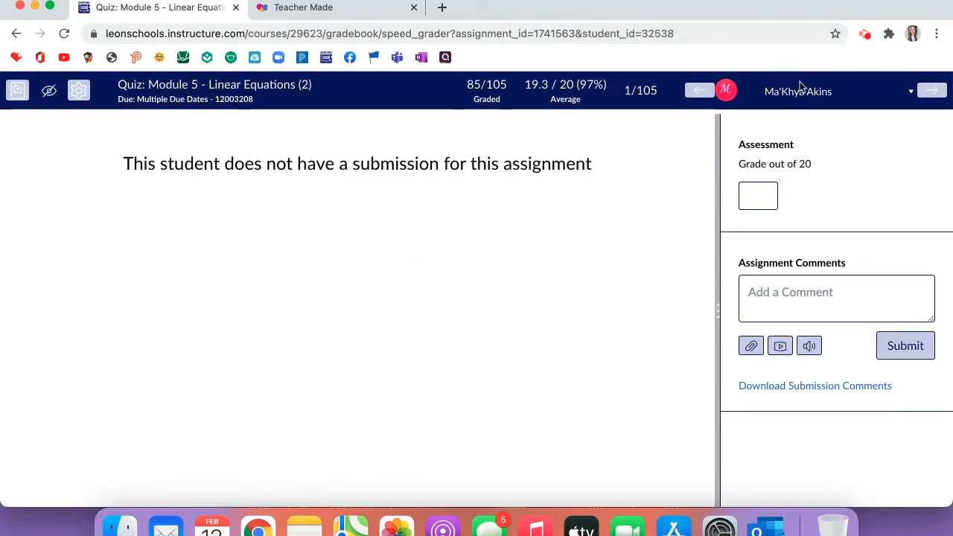
# Load another student's quiz submission and scroll through their completed Module 5 worksheet.
pyautogui.click(797, 90)
pyautogui.scroll(-3, 812, 184)
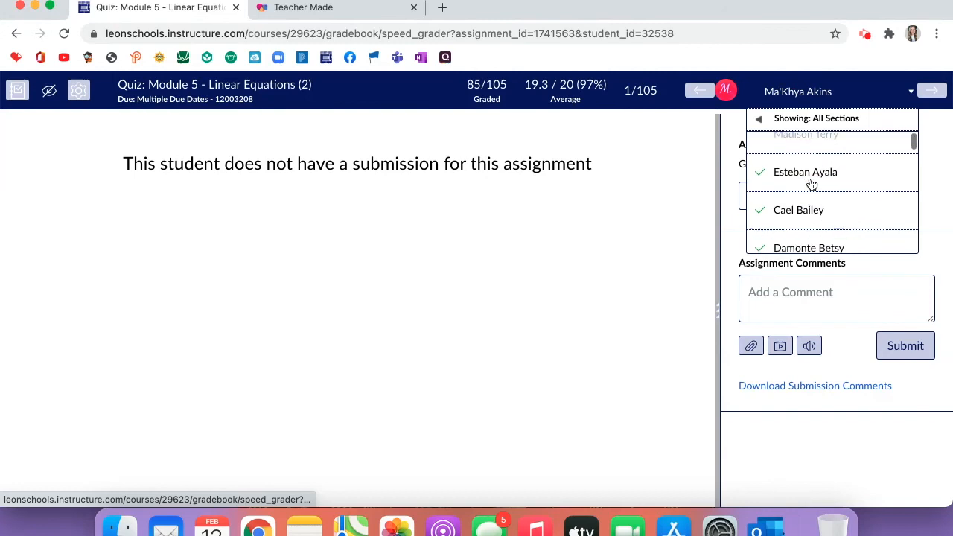
pyautogui.click(804, 158)
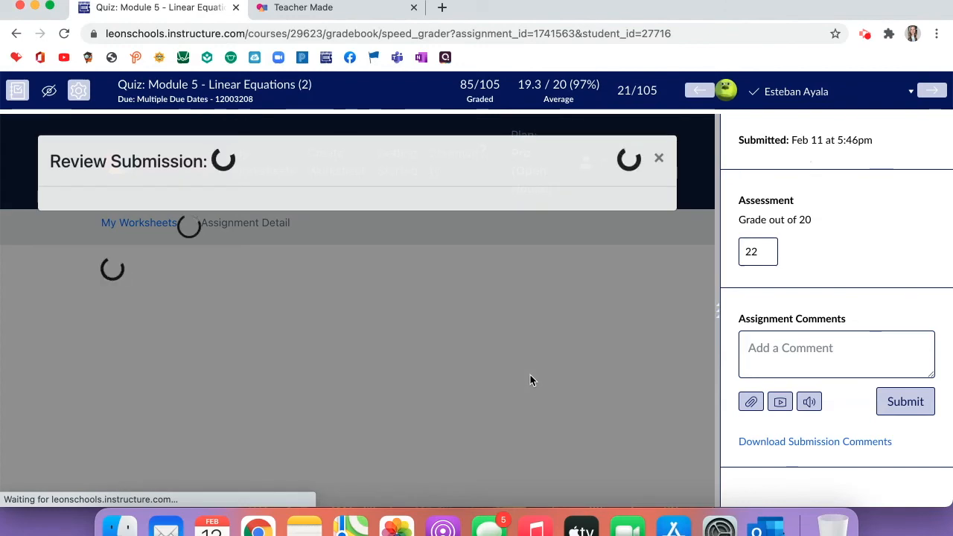
pyautogui.scroll(-2, 530, 381)
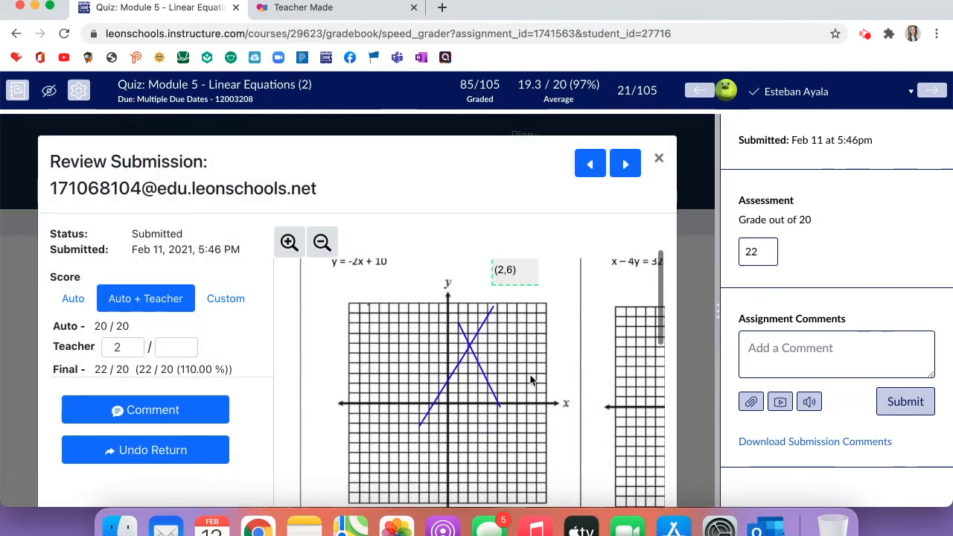
pyautogui.hscroll(5, 502, 276)
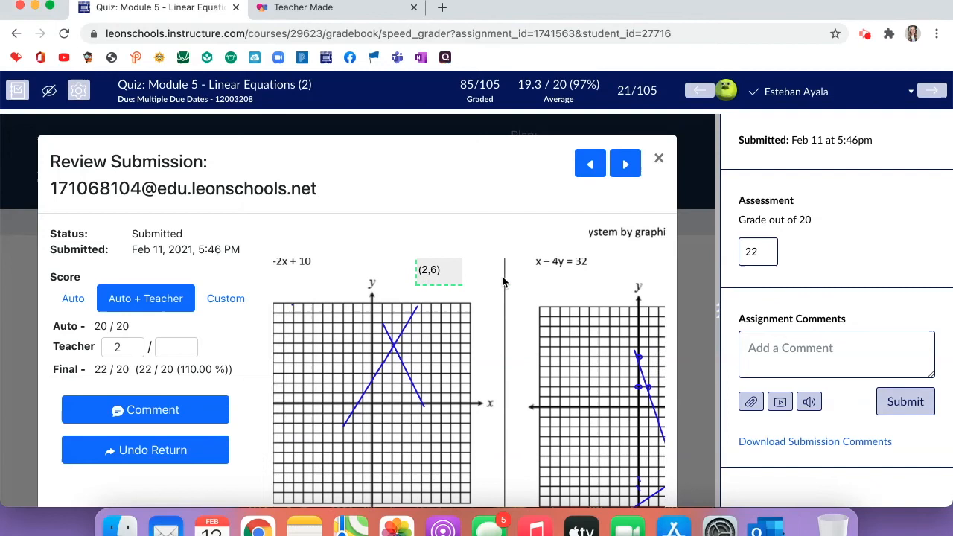
pyautogui.scroll(-2, 502, 275)
pyautogui.scroll(-10, 503, 280)
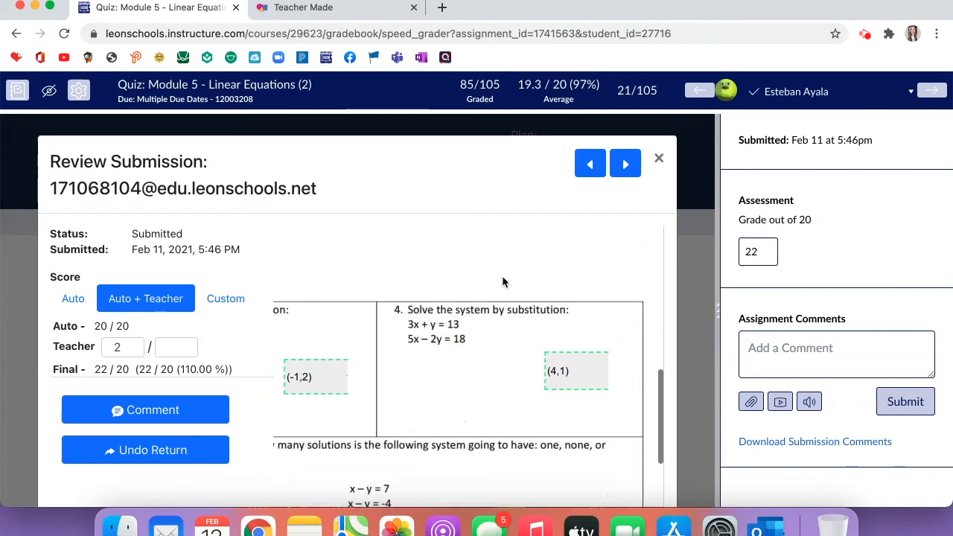
pyautogui.hscroll(-3, 504, 280)
pyautogui.hscroll(-3, 502, 282)
pyautogui.scroll(-2, 502, 282)
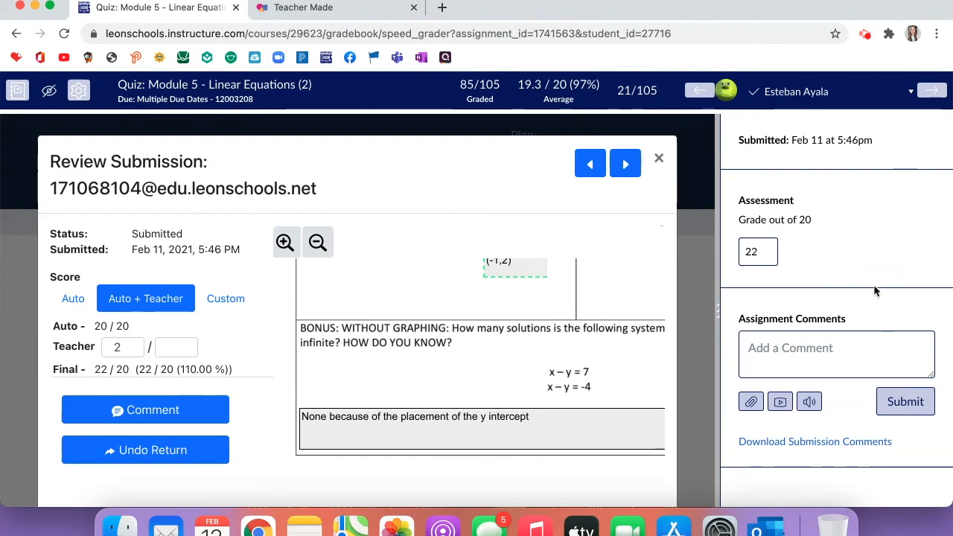
# Check the student's grade of 22, then advance to the next student's submission.
pyautogui.click(758, 258)
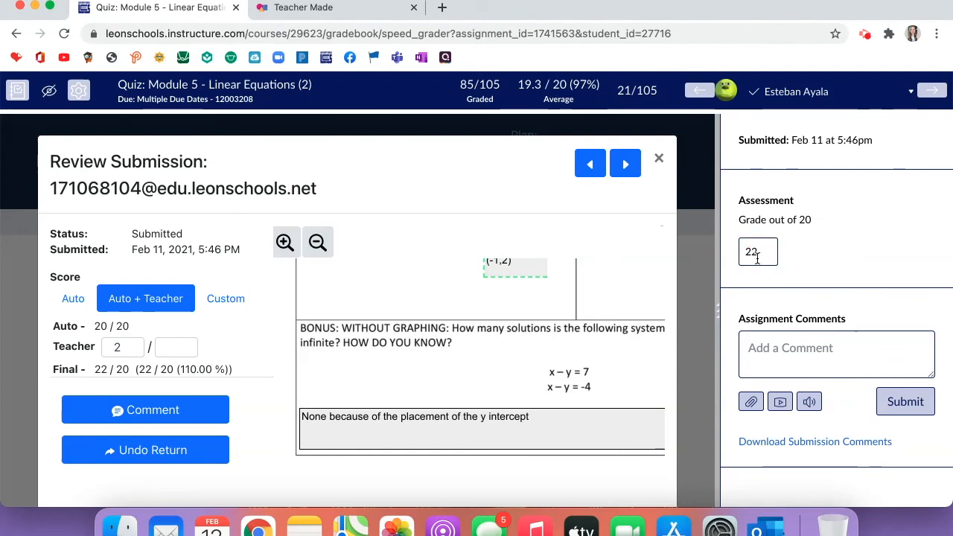
pyautogui.click(930, 92)
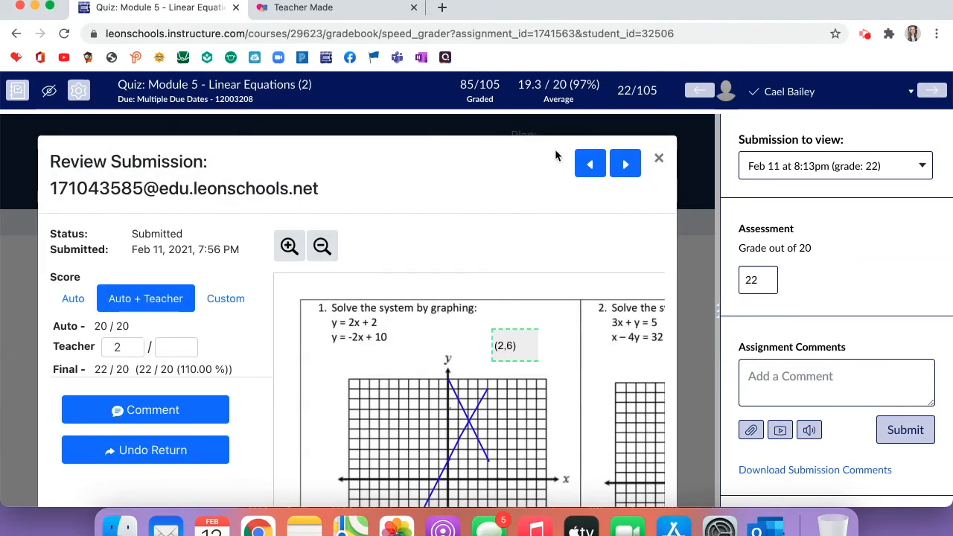
pyautogui.click(336, 7)
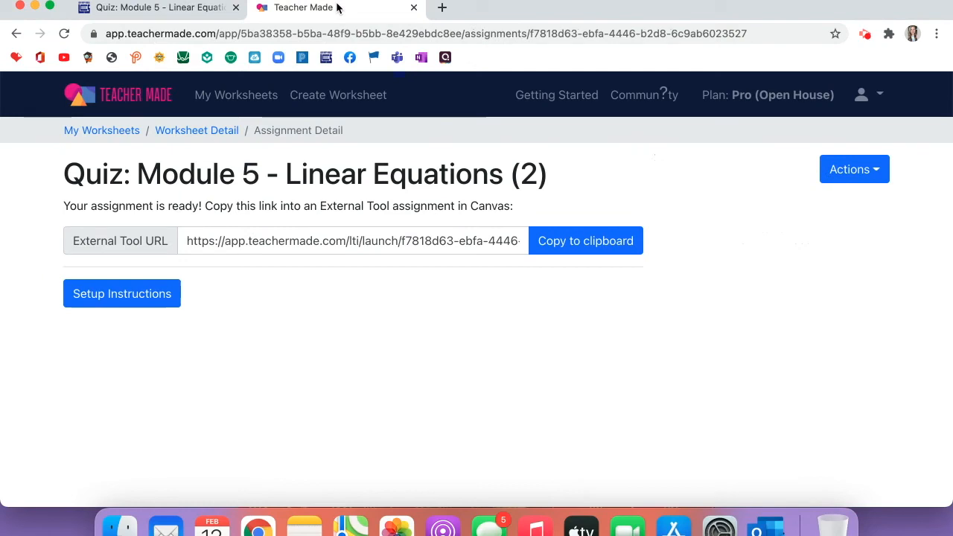
# In TeacherMade, open the student submissions list for the older Module 5 quiz assignment.
pyautogui.click(184, 132)
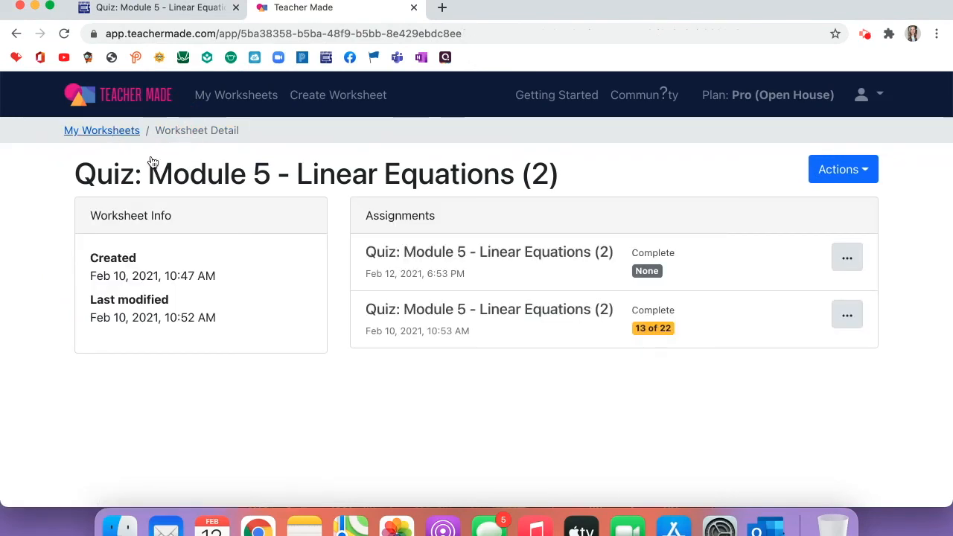
pyautogui.click(850, 318)
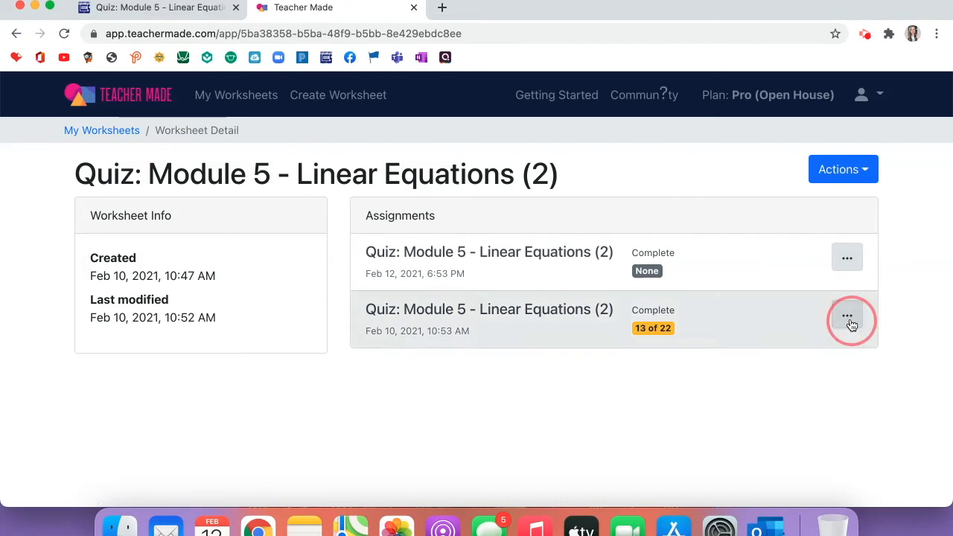
pyautogui.click(717, 323)
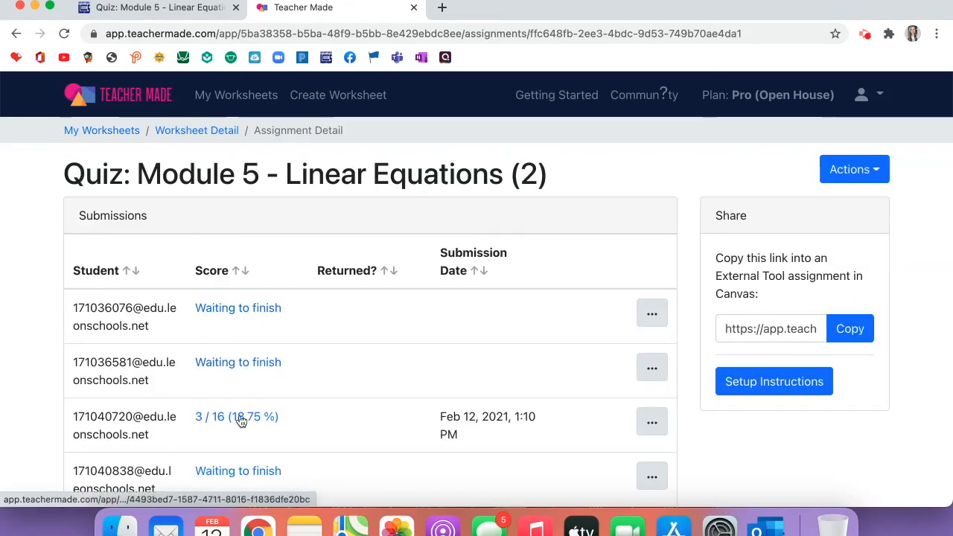
pyautogui.scroll(-3, 240, 421)
# Review the 22 / 20 submission and the next one at 10/20, then return to SpeedGrader.
pyautogui.click(240, 379)
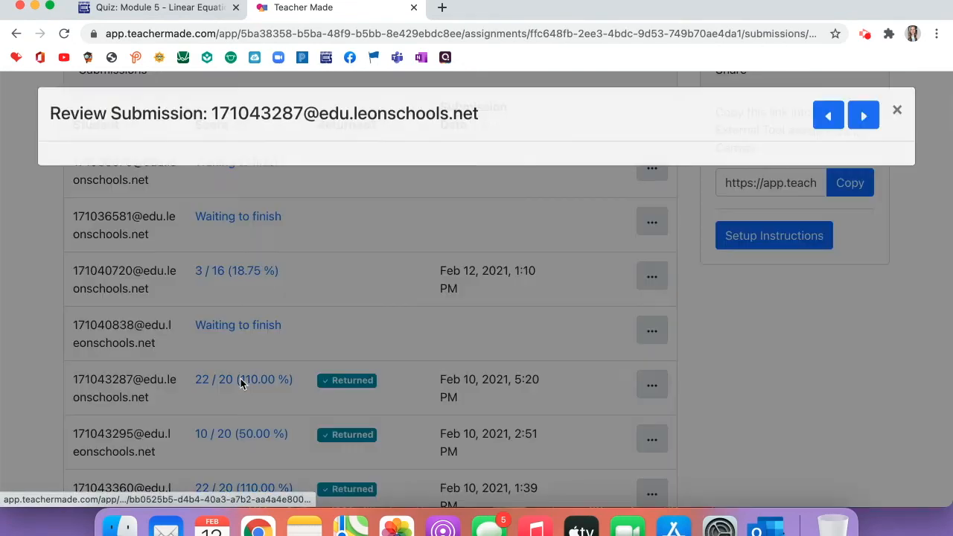
pyautogui.click(863, 123)
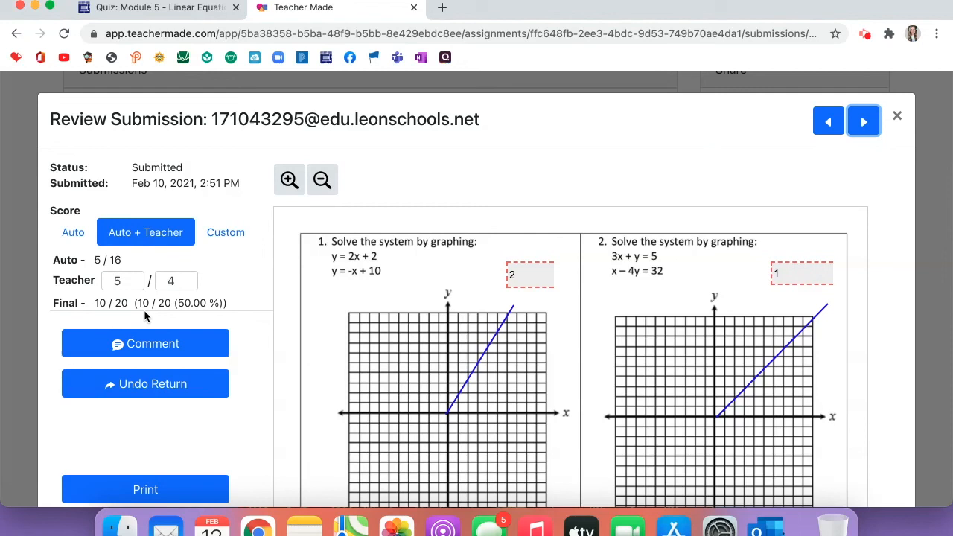
pyautogui.click(177, 16)
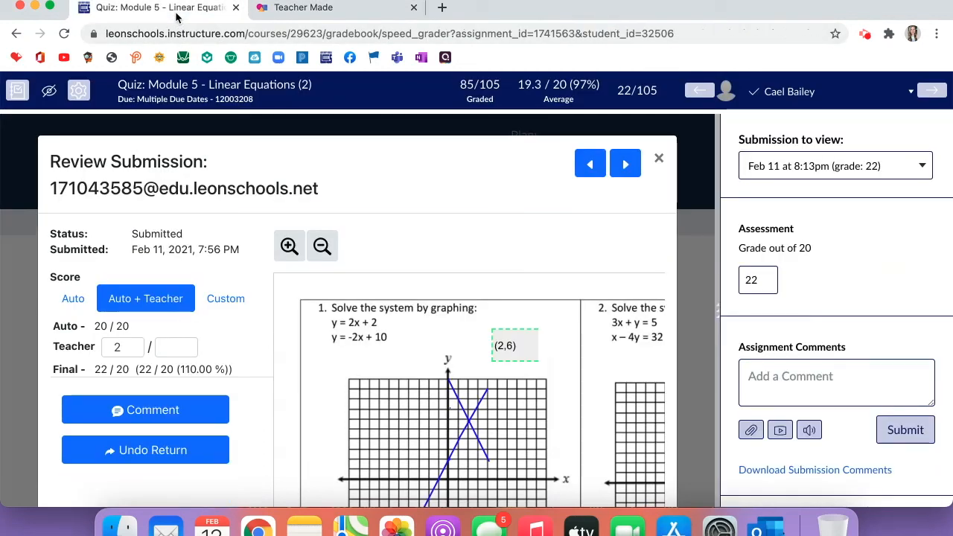